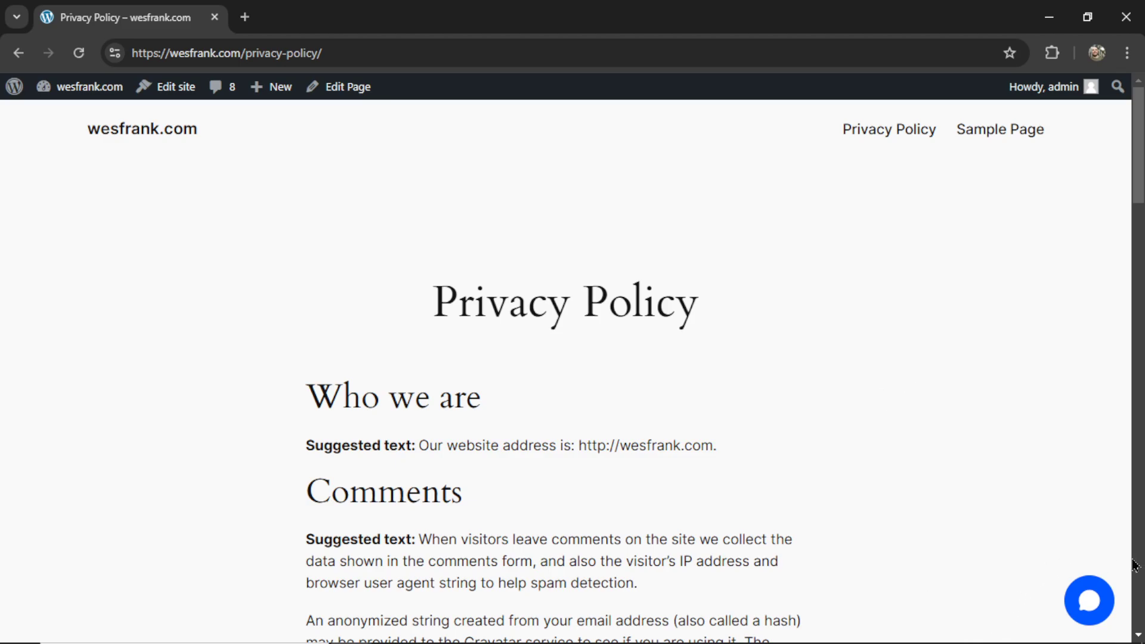
Step: Ask the site's chat bubble 'Hey, can you help me out?' and send it
{"action": "left_click", "coordinate": [1097, 614]}
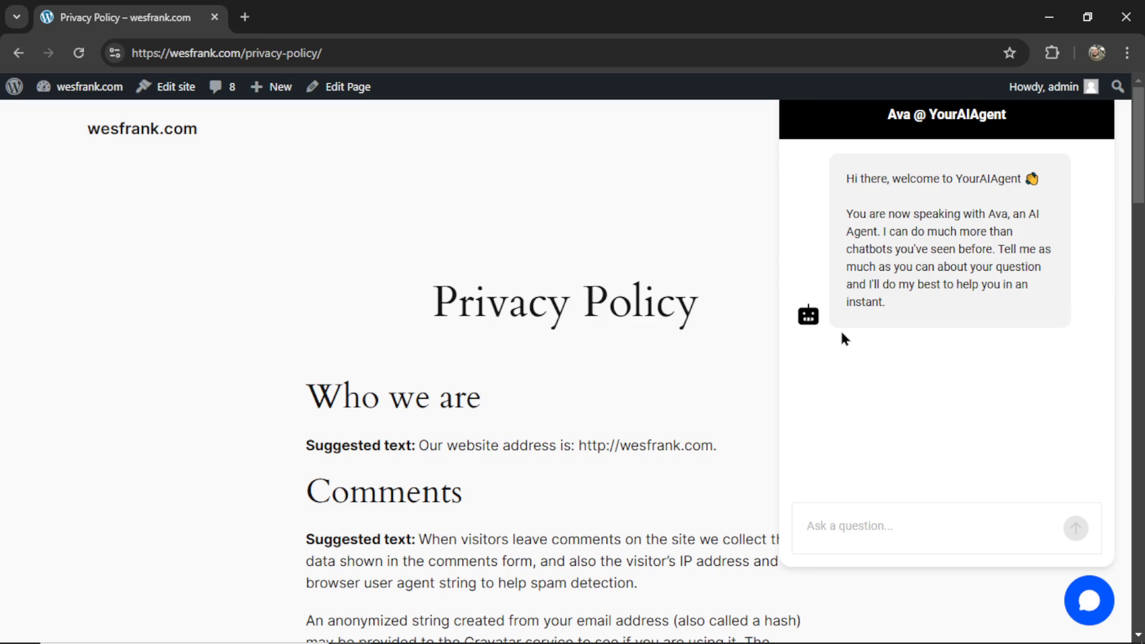
{"action": "left_click", "coordinate": [893, 524]}
{"action": "type", "text": "Hey, can you help me out?"}
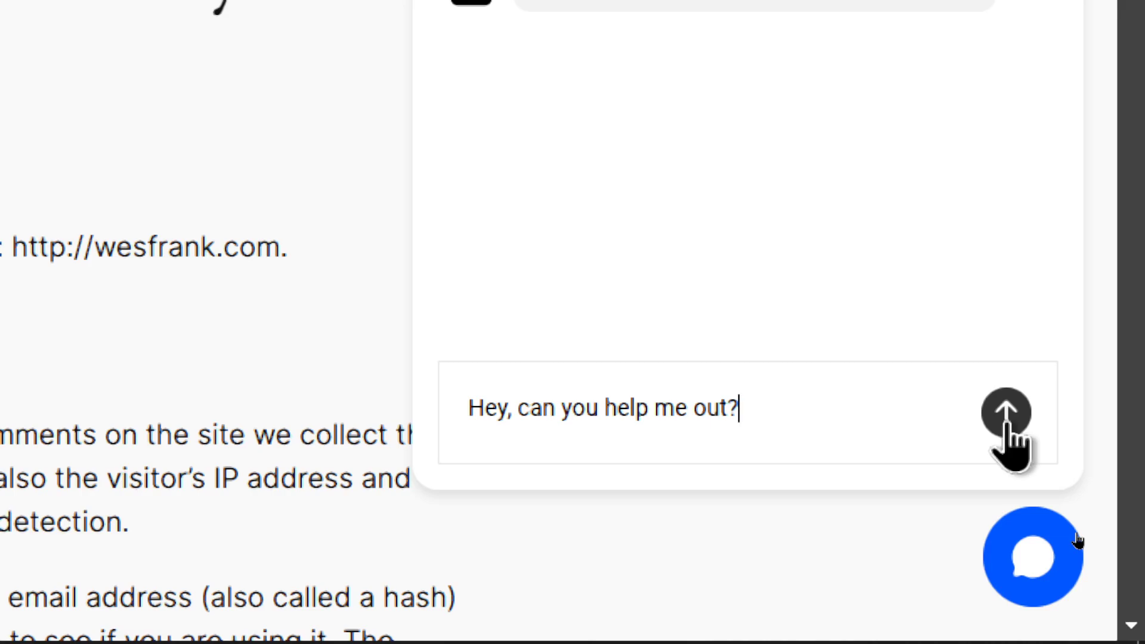
{"action": "left_click", "coordinate": [1007, 414]}
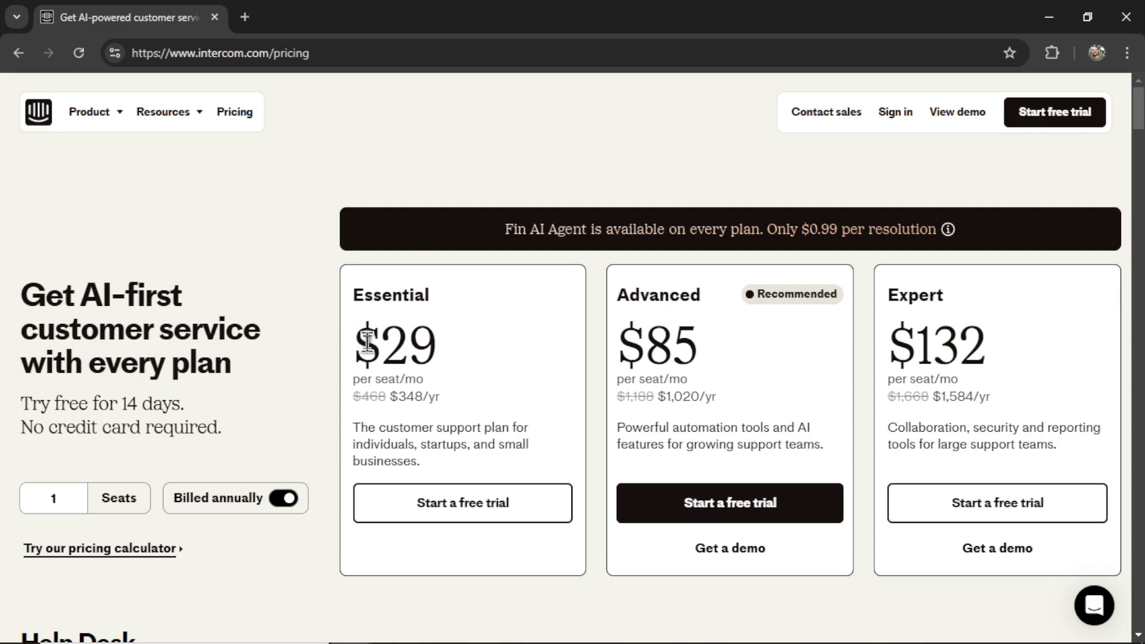
Step: Review Intercom's pricing plans, highlighting the $29 Essential plan
{"action": "left_click_drag", "start_coordinate": [353, 293], "coordinate": [544, 478]}
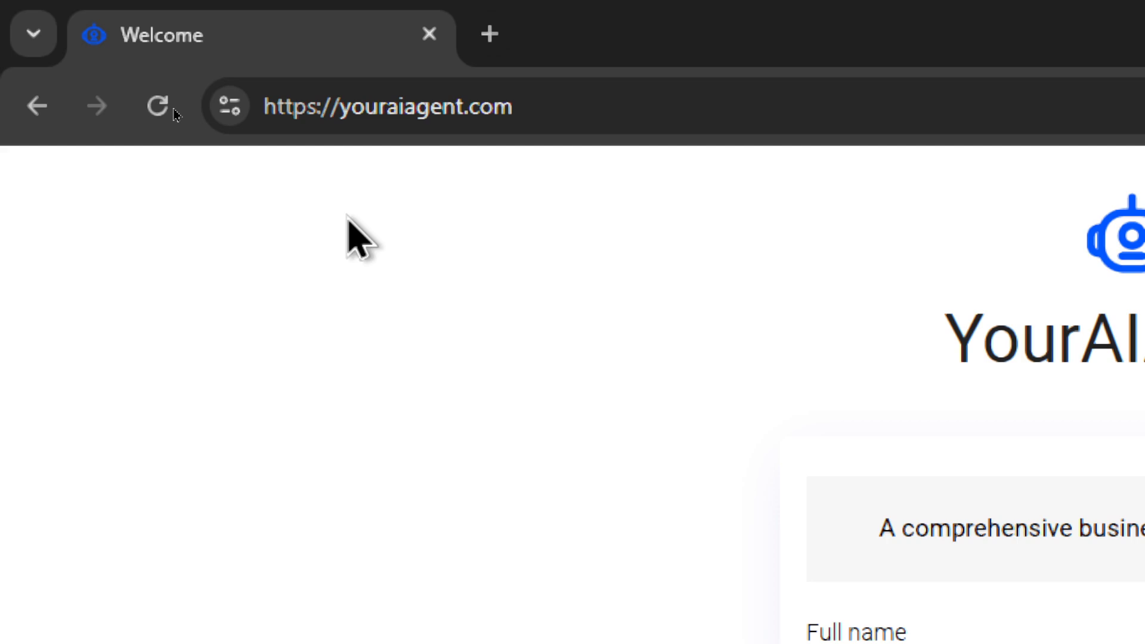
Step: Fill in the sign-up name, e-mail and password, then confirm the subscription shows Active
{"action": "left_click", "coordinate": [630, 345]}
{"action": "left_click", "coordinate": [611, 424]}
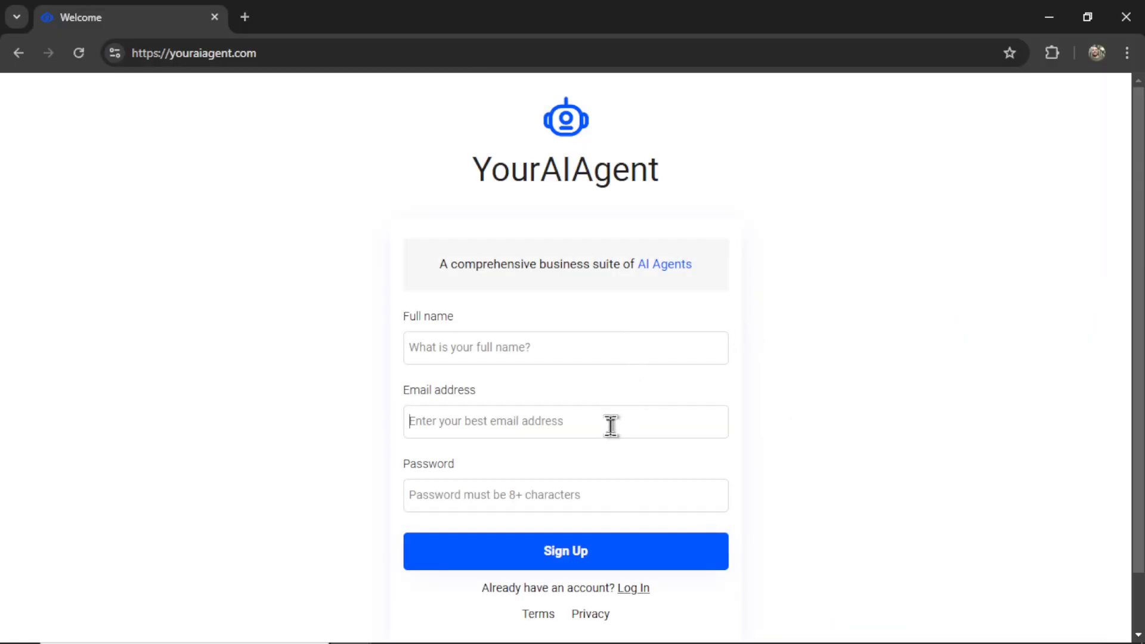
{"action": "left_click", "coordinate": [612, 486]}
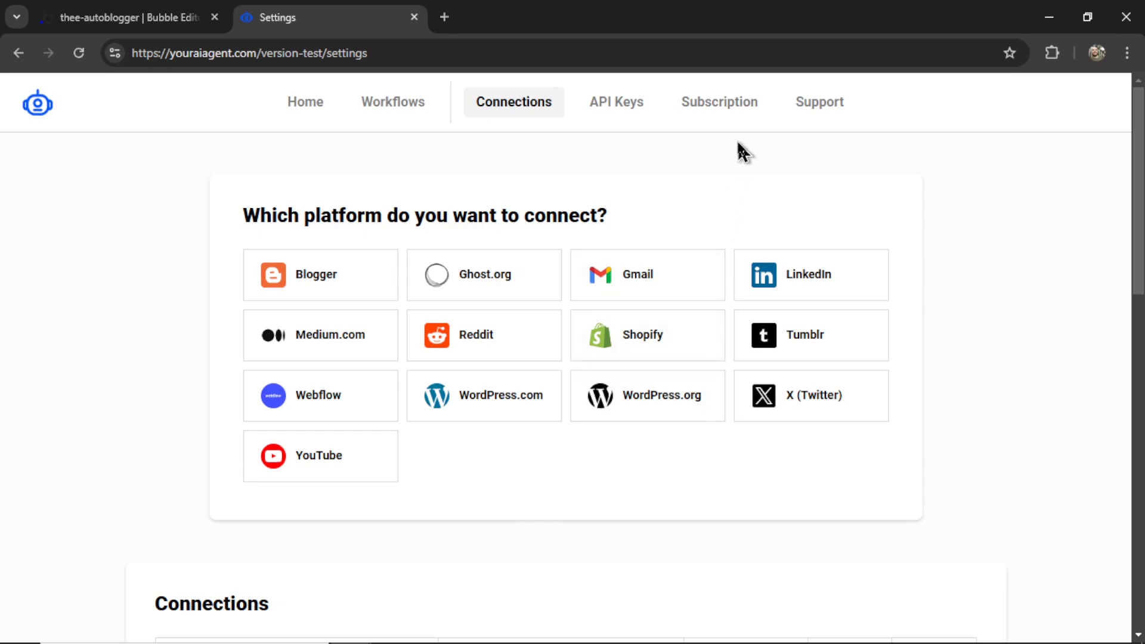
{"action": "left_click", "coordinate": [728, 113]}
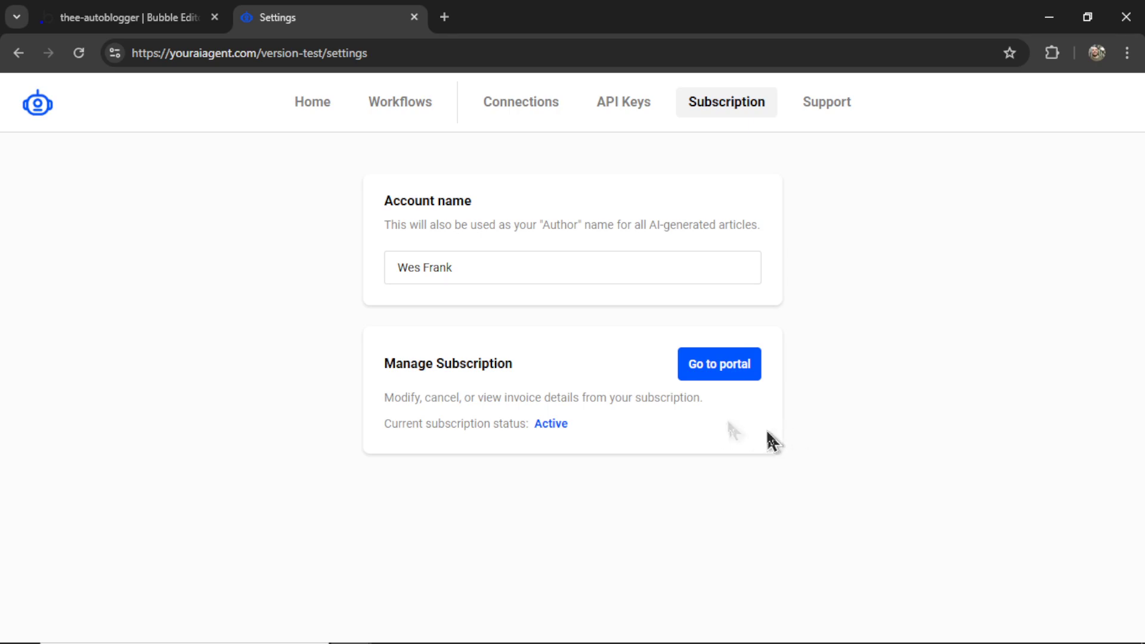
{"action": "left_click_drag", "start_coordinate": [571, 425], "coordinate": [536, 419]}
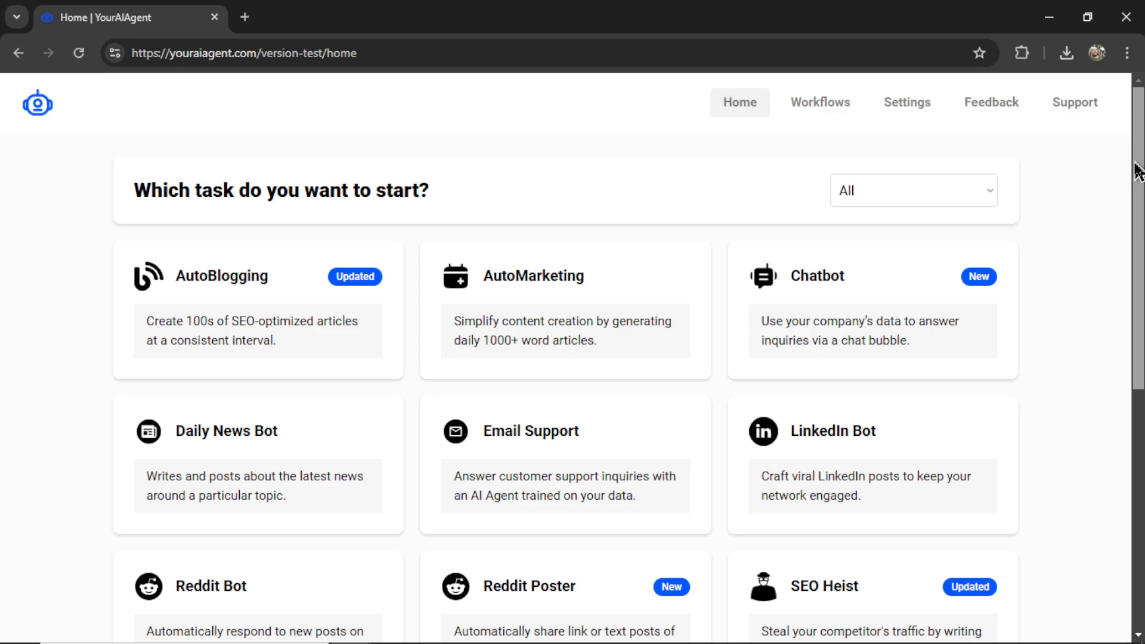
Step: Open the Chatbot task from the YourAIAgent Home page
{"action": "left_click_drag", "start_coordinate": [1137, 171], "coordinate": [1104, 401]}
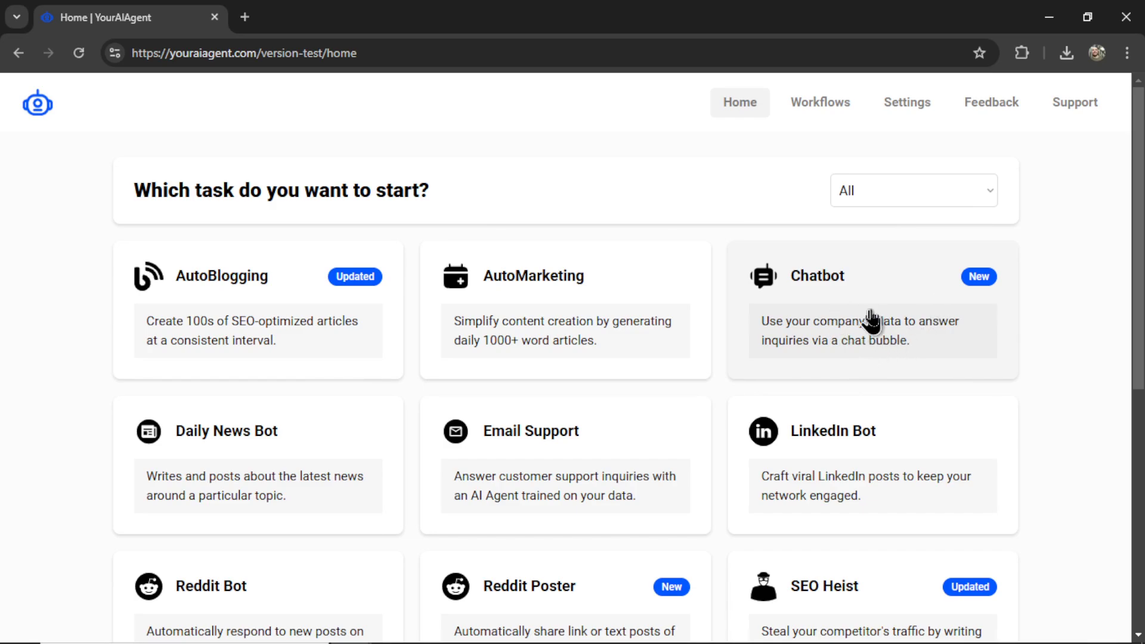
{"action": "left_click", "coordinate": [876, 322]}
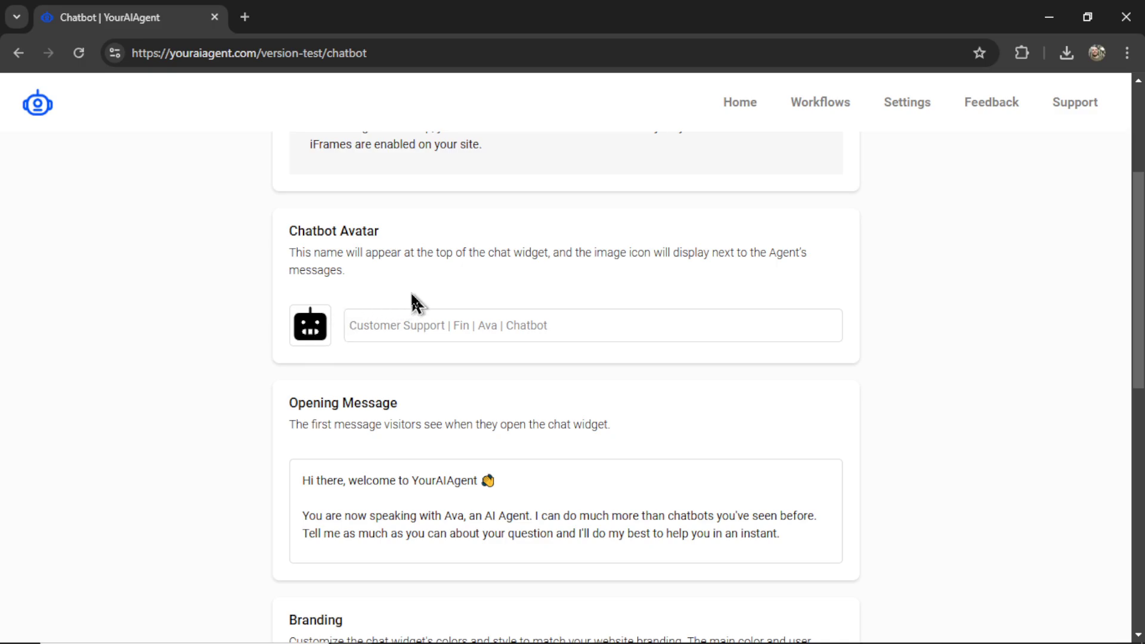
Step: Name the chatbot avatar 'Ava @ YourAIAgent' and select 'Ava' in the opening message
{"action": "left_click", "coordinate": [600, 335]}
{"action": "type", "text": "Ava"}
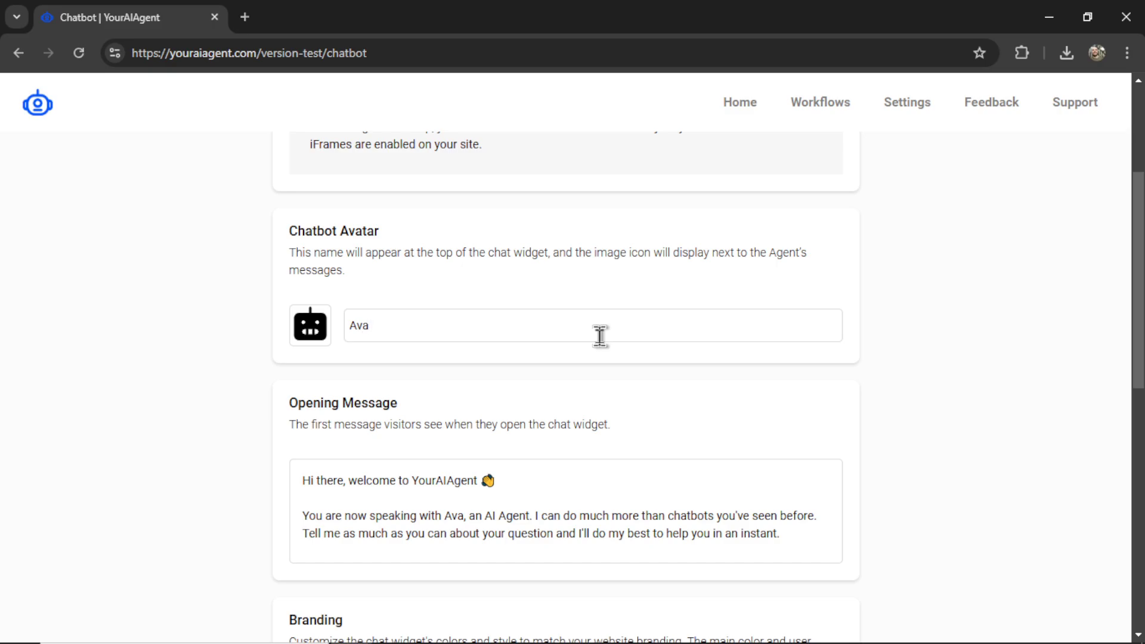
{"action": "type", "text": " @ YourAIAgent"}
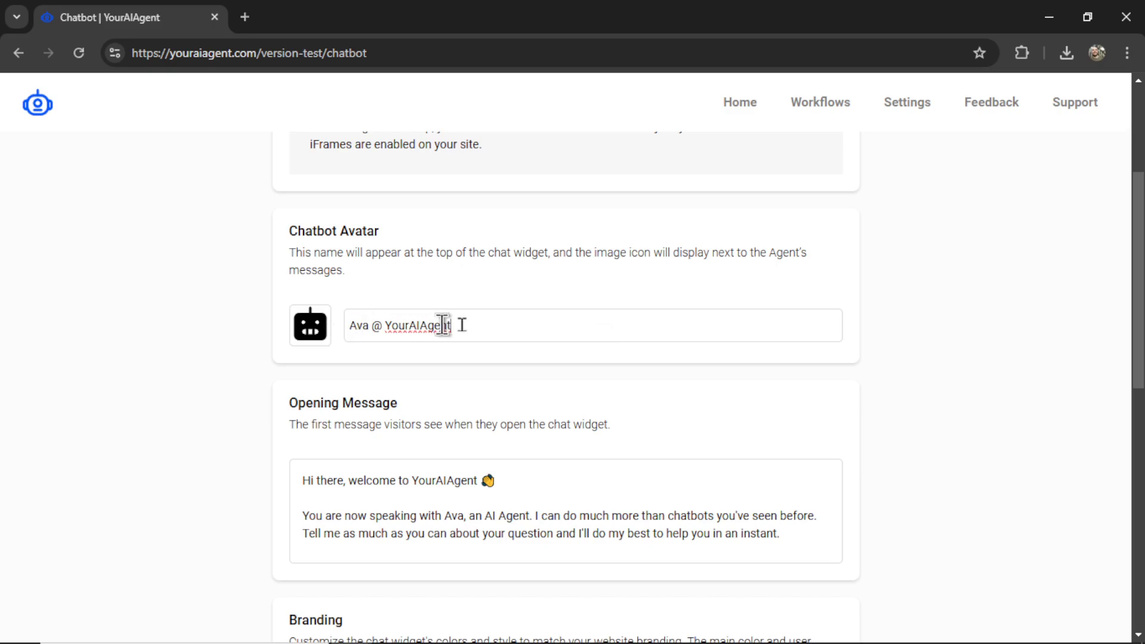
{"action": "scroll", "coordinate": [508, 329], "scroll_direction": "down", "scroll_amount": 2}
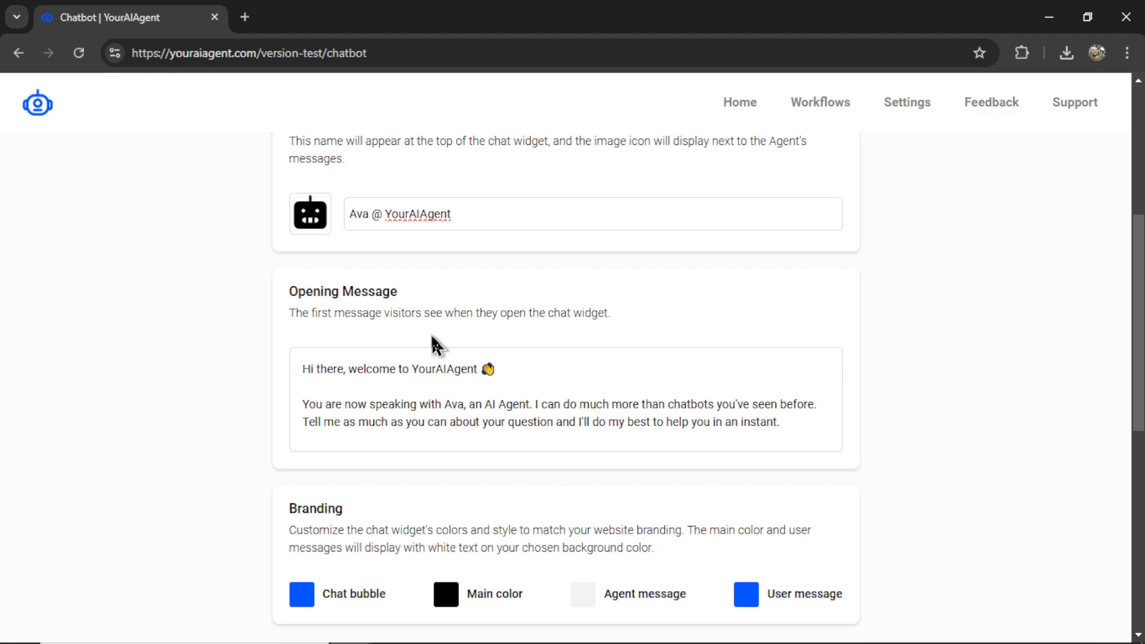
{"action": "scroll", "coordinate": [431, 344], "scroll_direction": "down", "scroll_amount": 1}
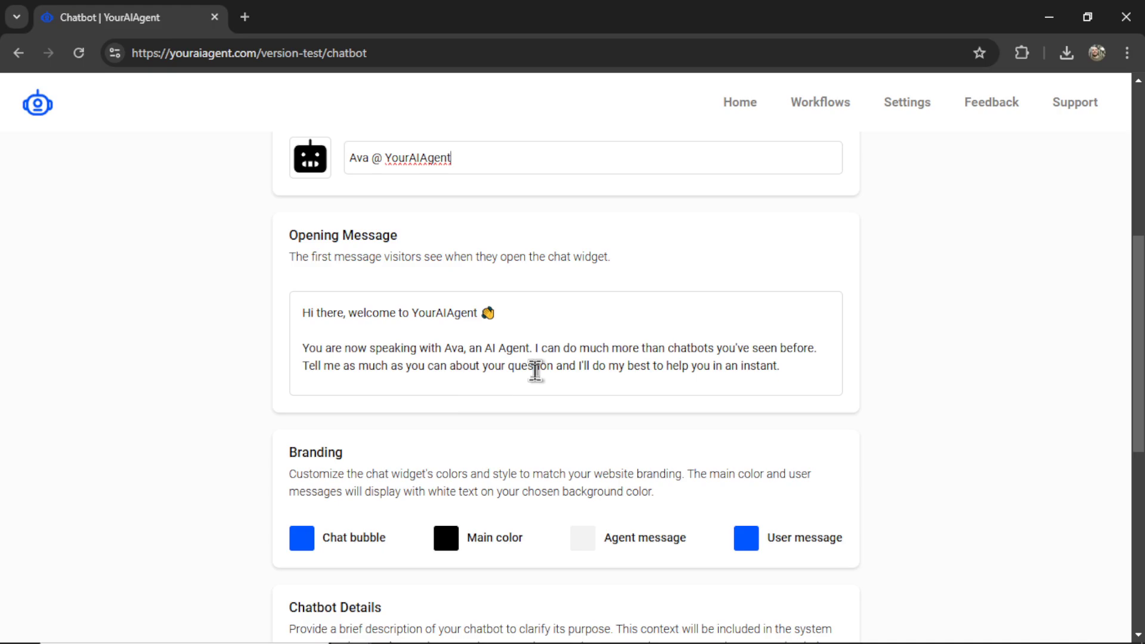
{"action": "left_click", "coordinate": [481, 325]}
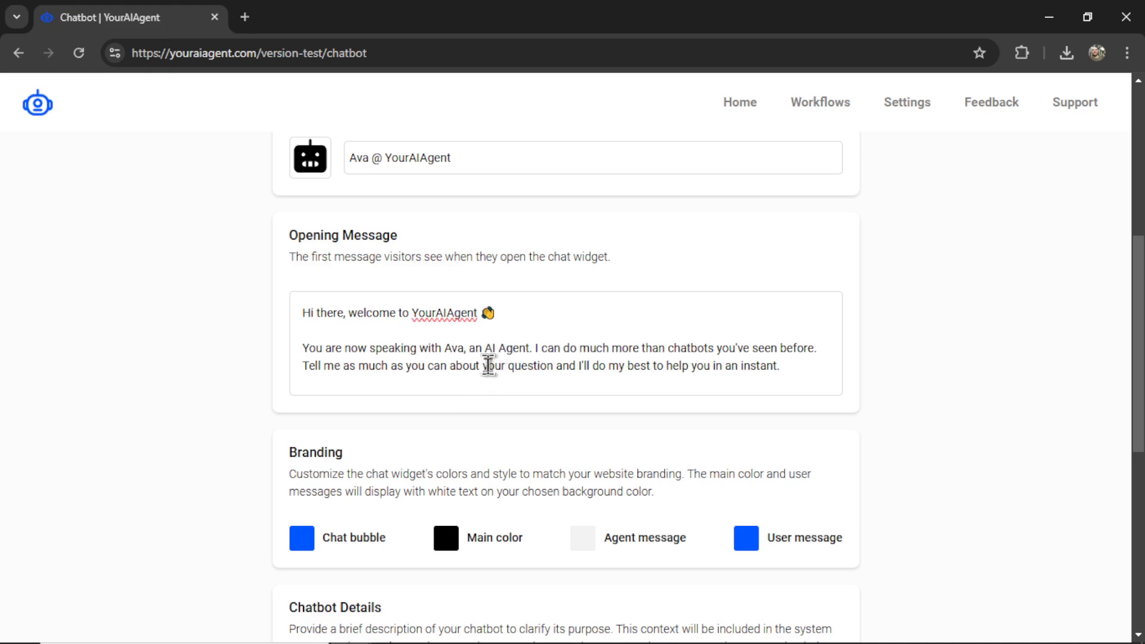
{"action": "double_click", "coordinate": [451, 347]}
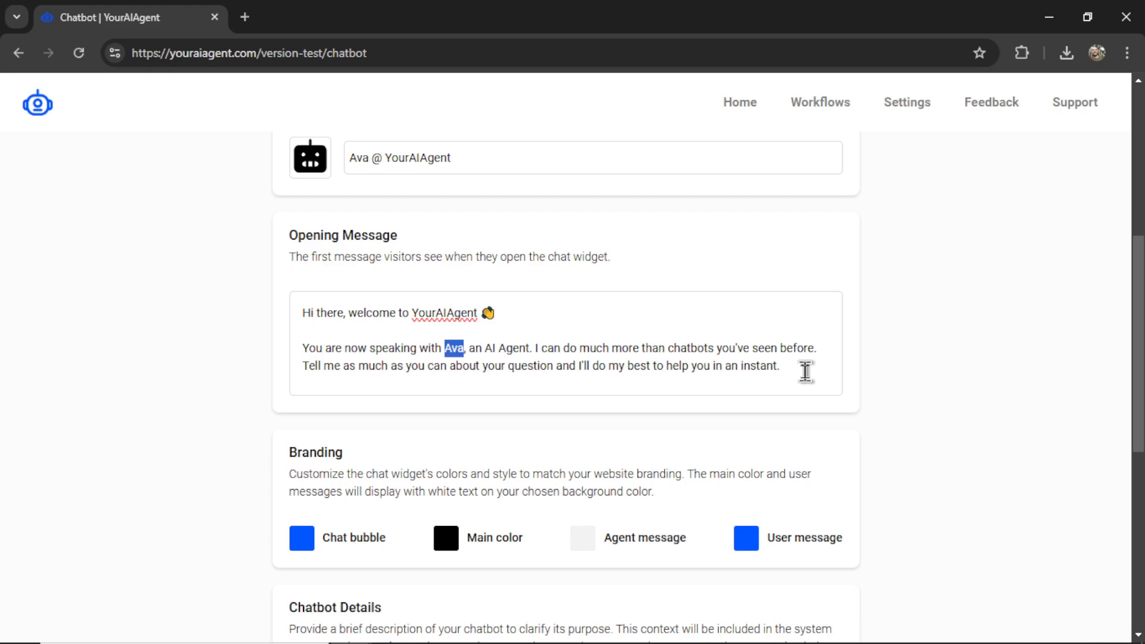
Step: Send a 'hey' test message through the Privacy Policy page's chat, then return to chatbot settings
{"action": "scroll", "coordinate": [794, 365], "scroll_direction": "down", "scroll_amount": 3}
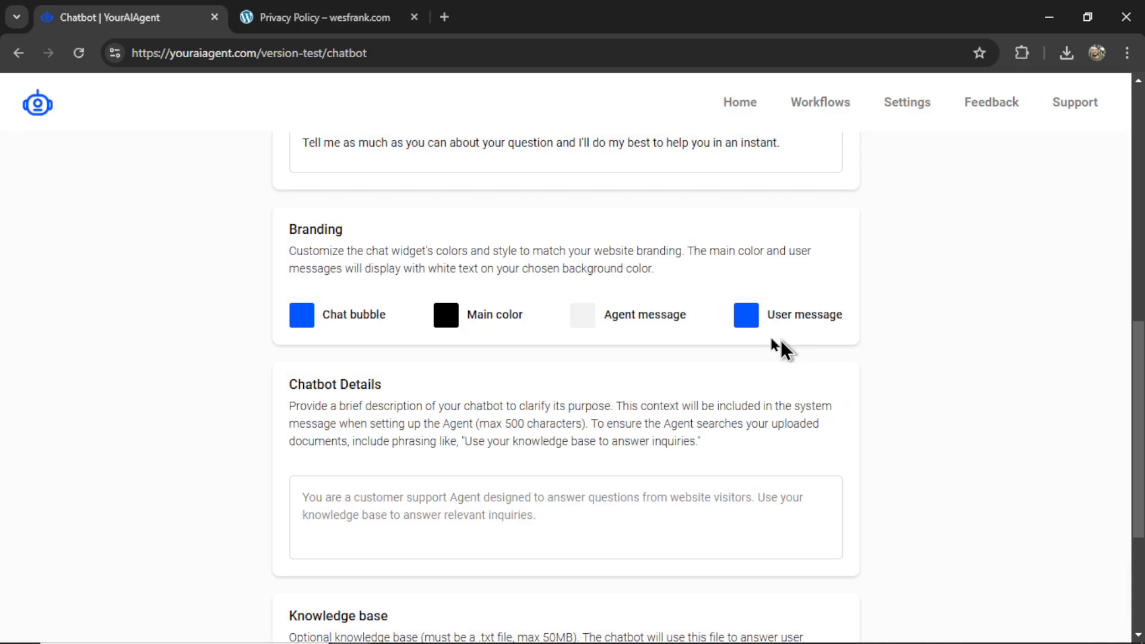
{"action": "left_click", "coordinate": [328, 18]}
{"action": "left_click", "coordinate": [890, 521]}
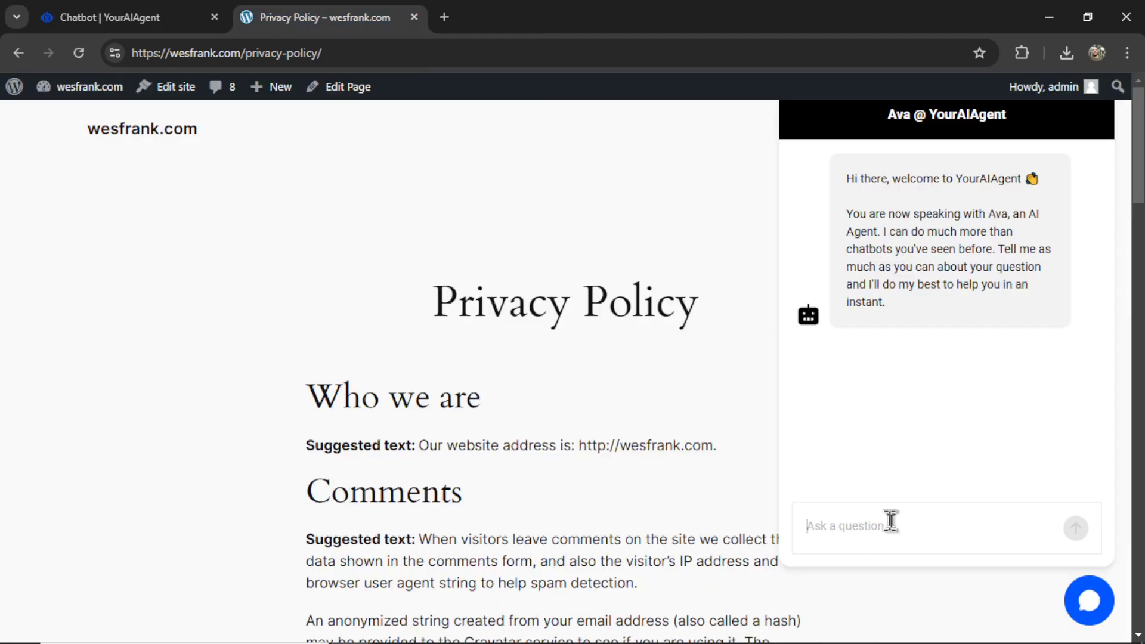
{"action": "type", "text": "hey there"}
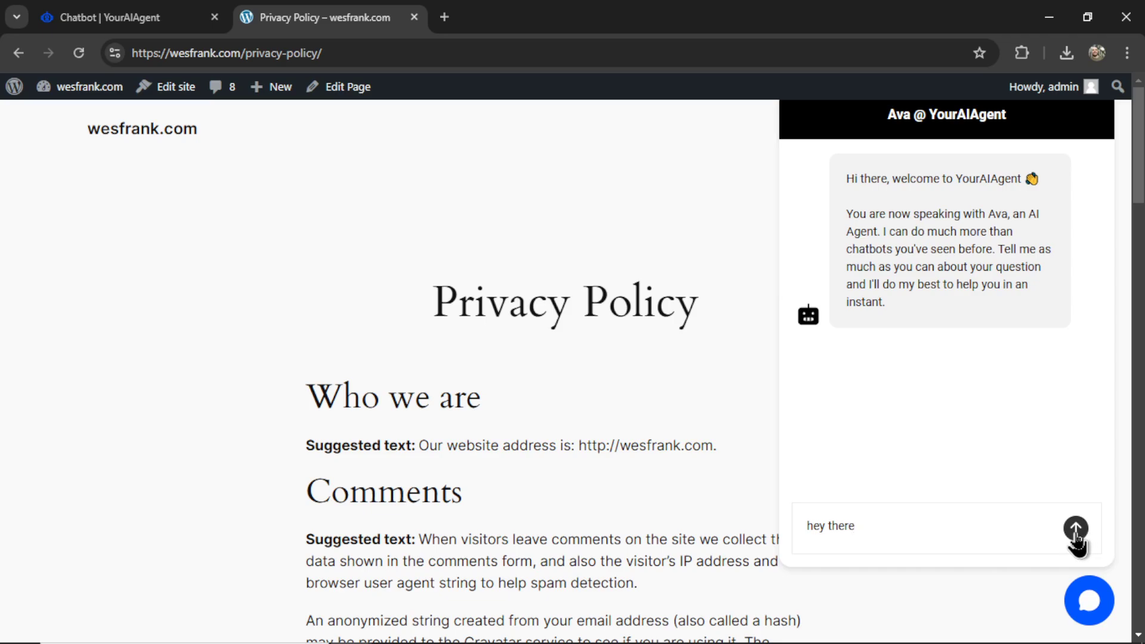
{"action": "left_click", "coordinate": [1075, 528]}
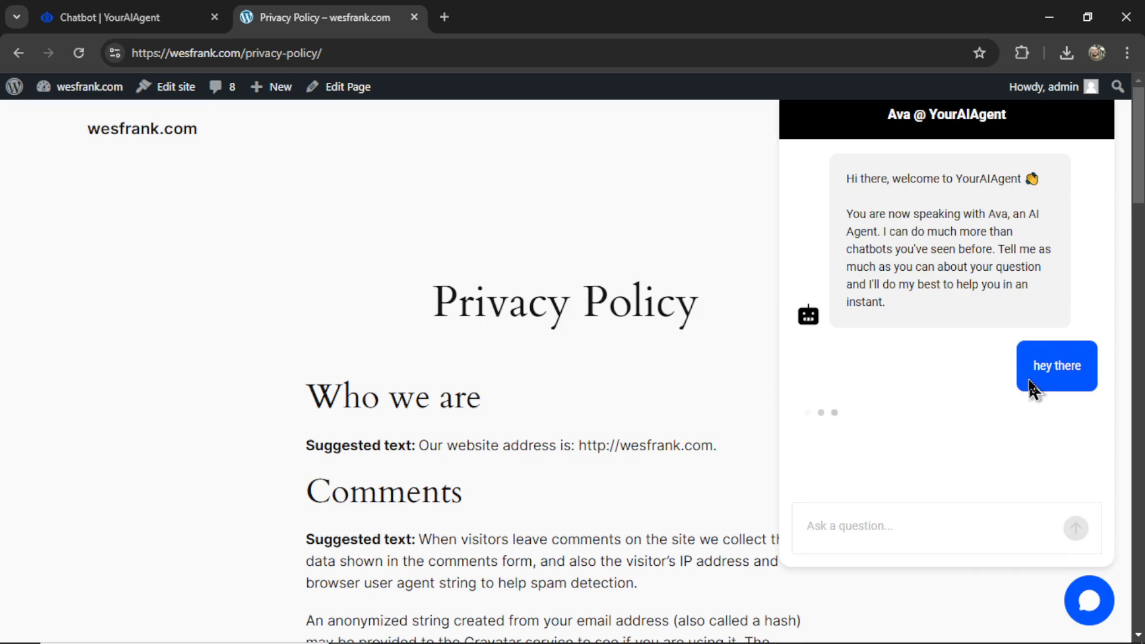
{"action": "key", "text": "ctrl+shift+Tab"}
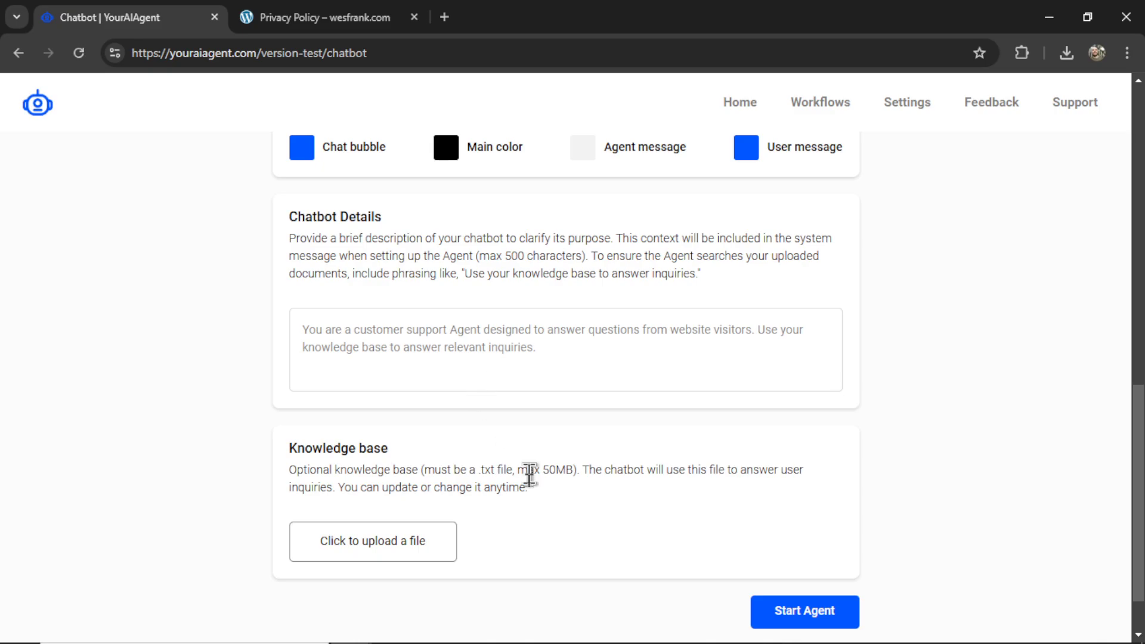
Step: Describe the chatbot as a customer service AI Agent answering support inquiries from an uploaded knowledge base
{"action": "left_click", "coordinate": [440, 353]}
{"action": "type", "text": "You are a customer service AI Agent that ans"}
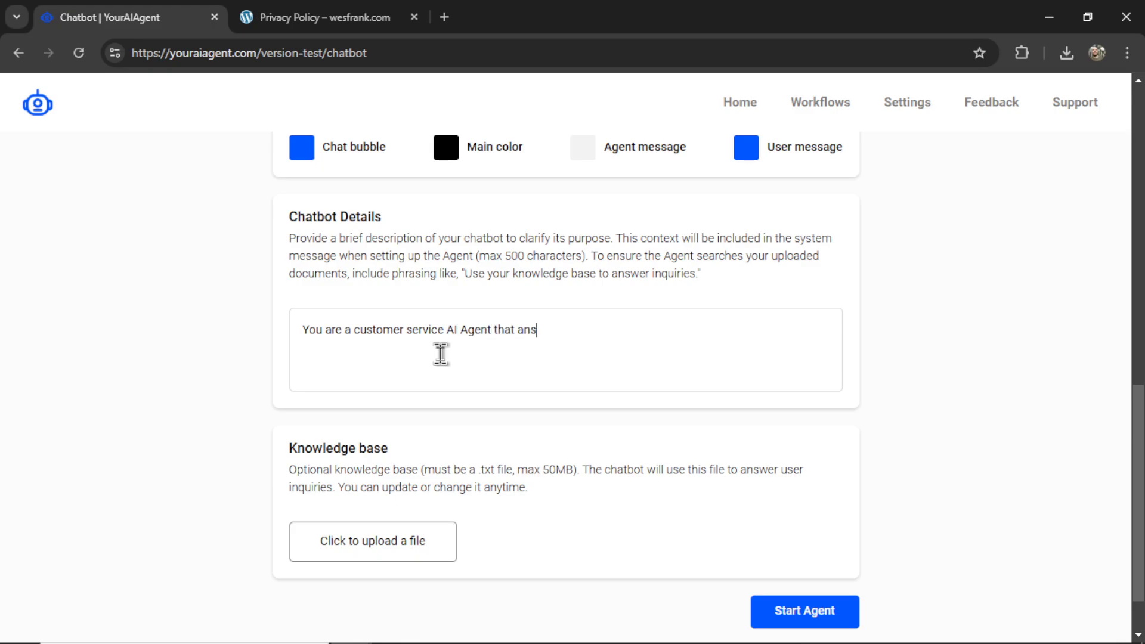
{"action": "type", "text": "wers support inquiries based on an upload knowle"}
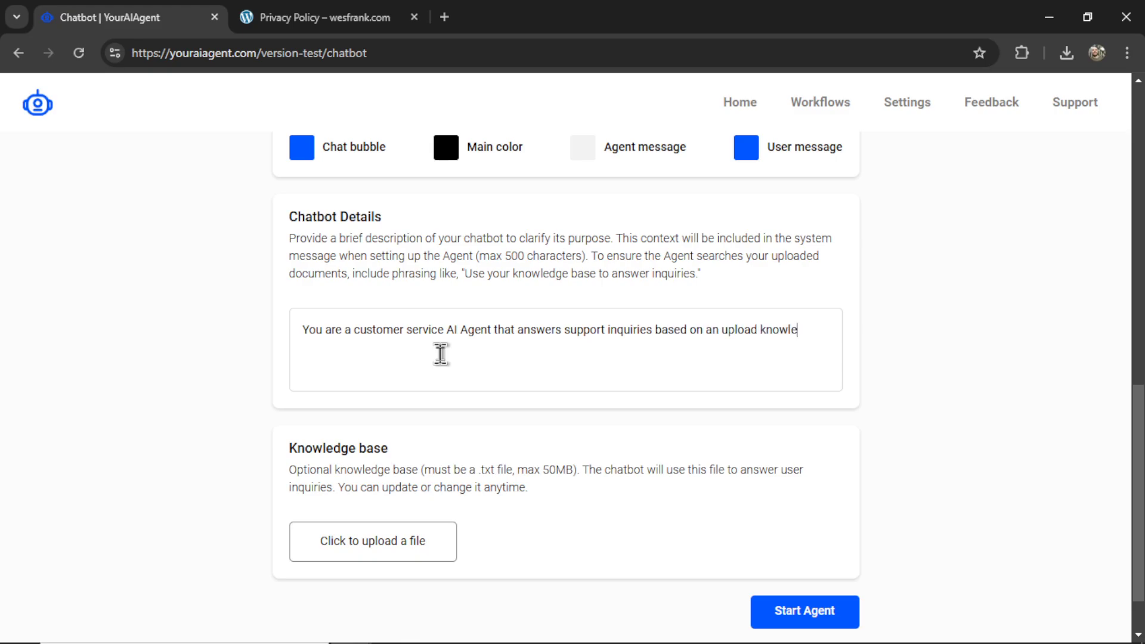
{"action": "scroll", "coordinate": [441, 354], "scroll_direction": "down", "scroll_amount": 1}
{"action": "type", "text": "dge base."}
{"action": "left_click_drag", "start_coordinate": [480, 199], "coordinate": [584, 200]}
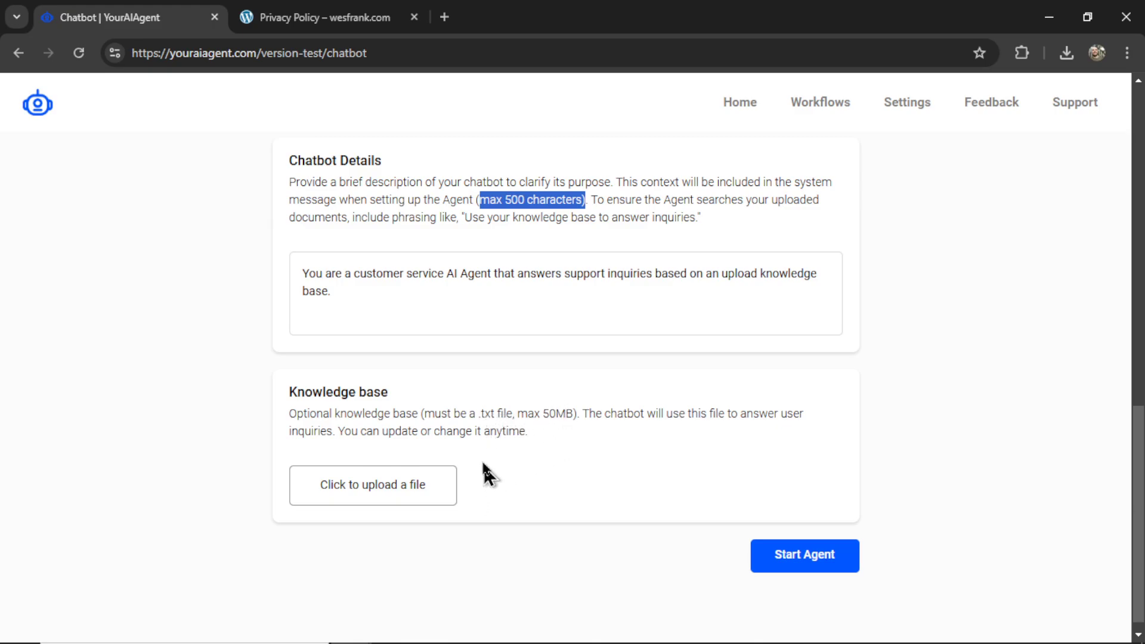
{"action": "left_click", "coordinate": [419, 299]}
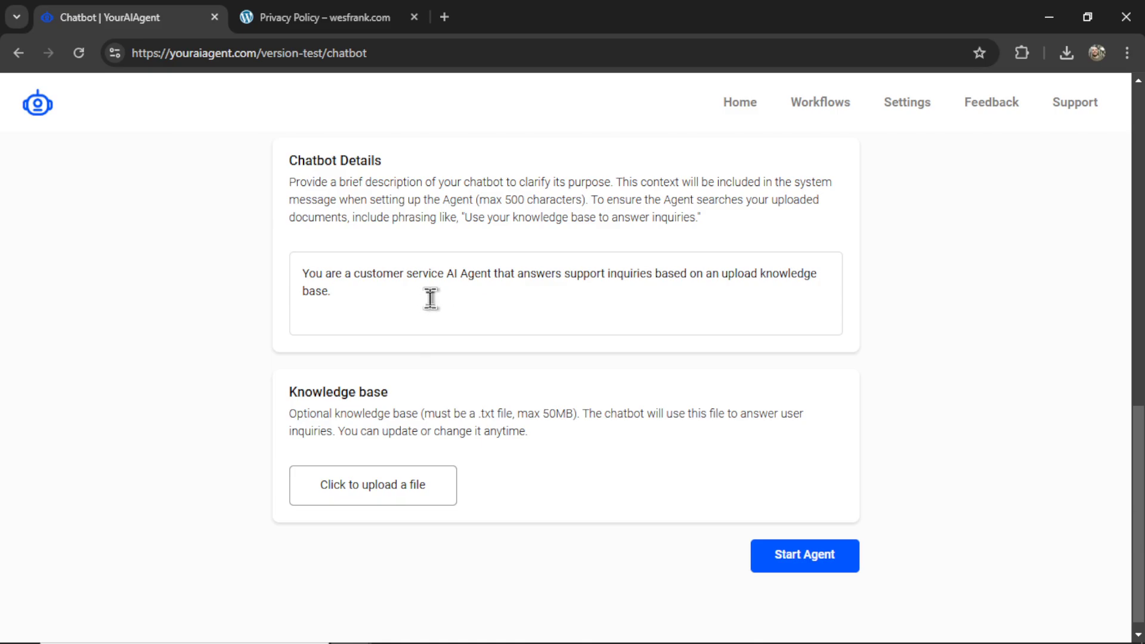
{"action": "left_click_drag", "start_coordinate": [465, 217], "coordinate": [694, 218]}
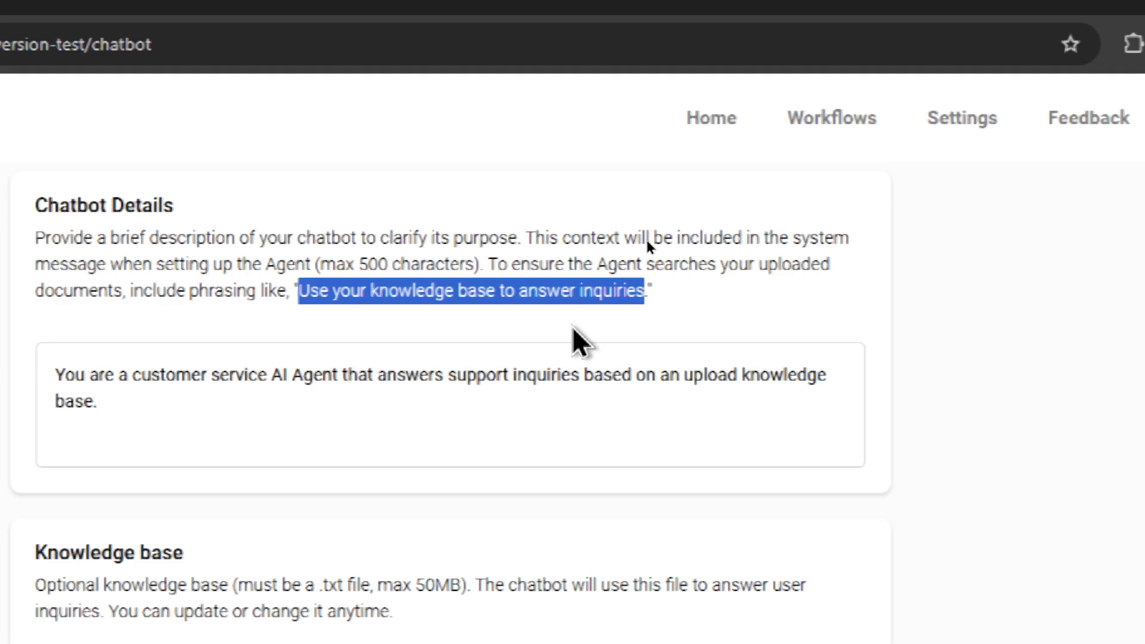
Step: Upload Email Responses.txt as the chatbot's knowledge base file
{"action": "left_click", "coordinate": [571, 326]}
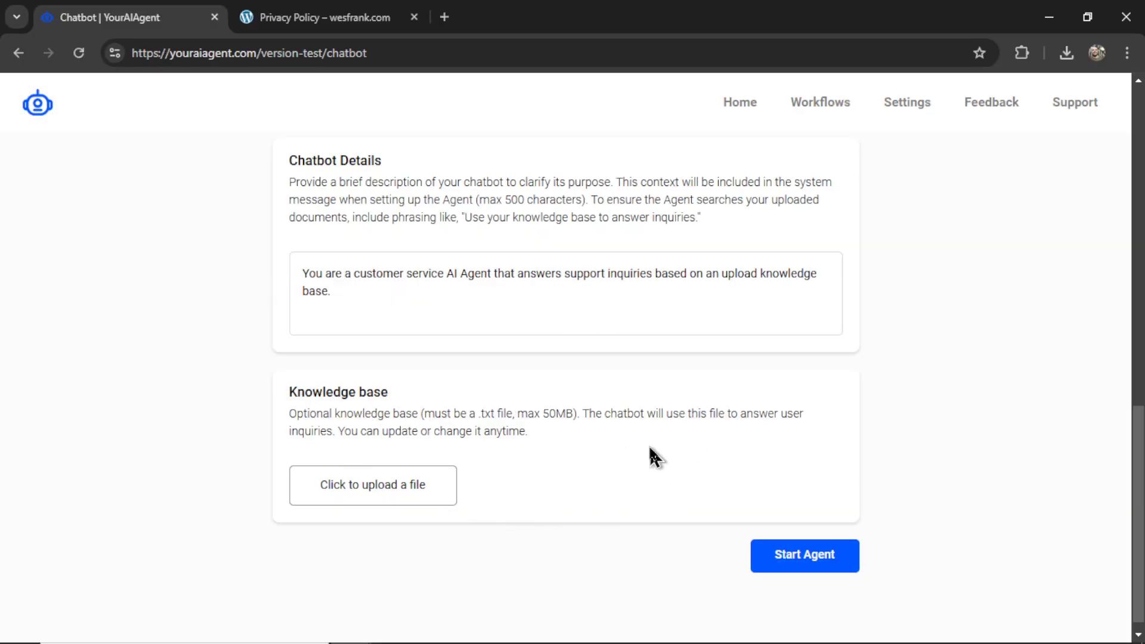
{"action": "scroll", "coordinate": [632, 471], "scroll_direction": "down", "scroll_amount": 1}
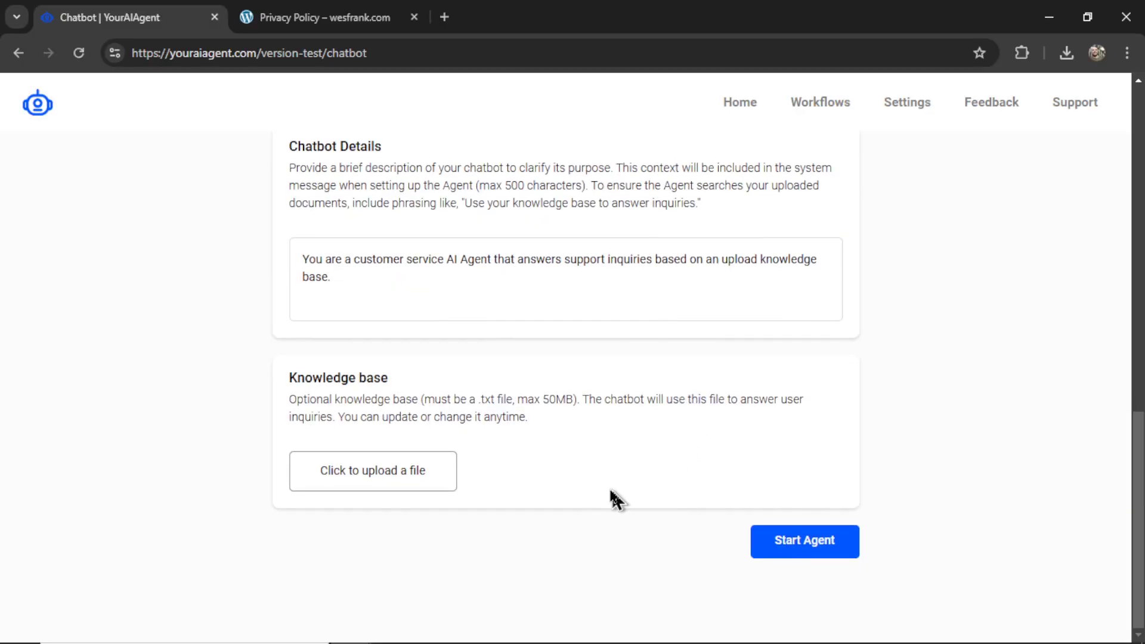
{"action": "left_click_drag", "start_coordinate": [426, 404], "coordinate": [511, 400]}
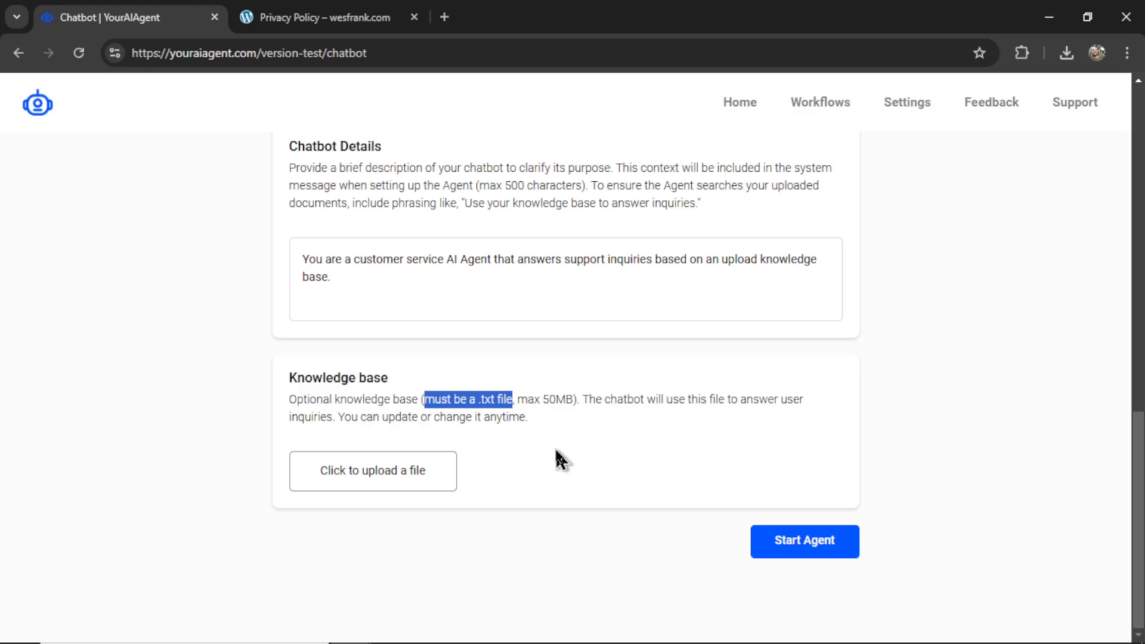
{"action": "left_click", "coordinate": [385, 469]}
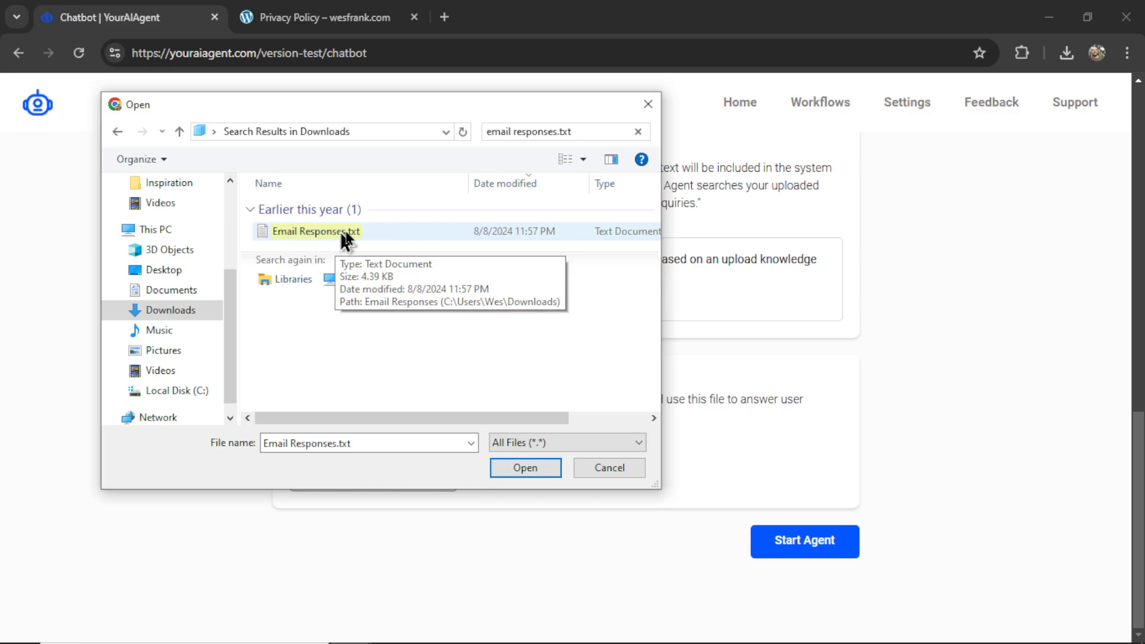
{"action": "left_click", "coordinate": [380, 237]}
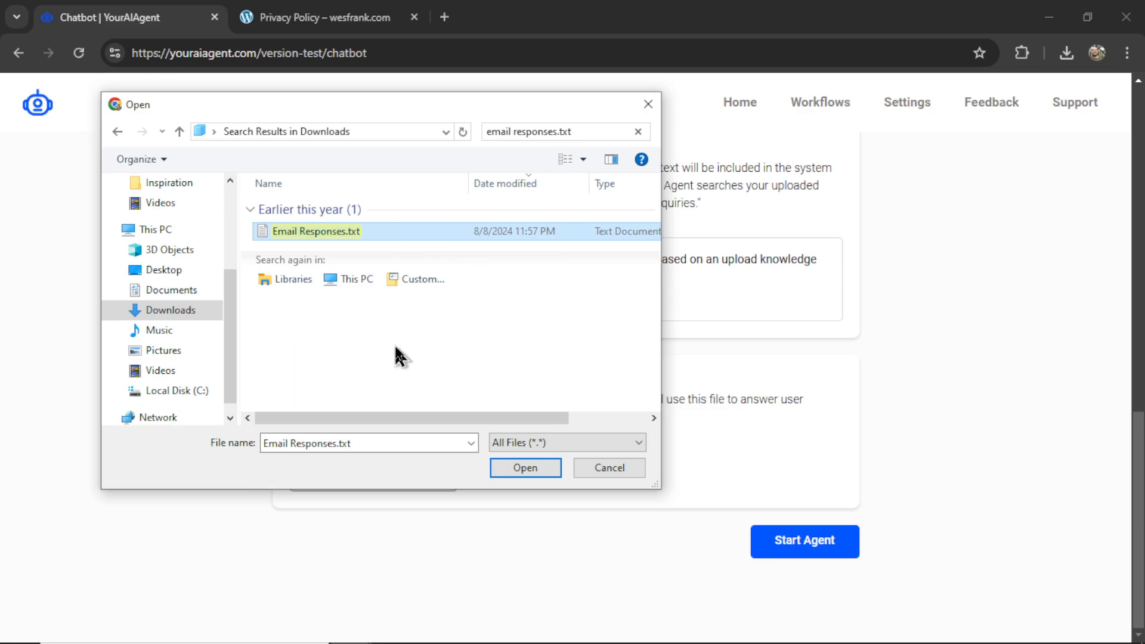
{"action": "left_click", "coordinate": [538, 466]}
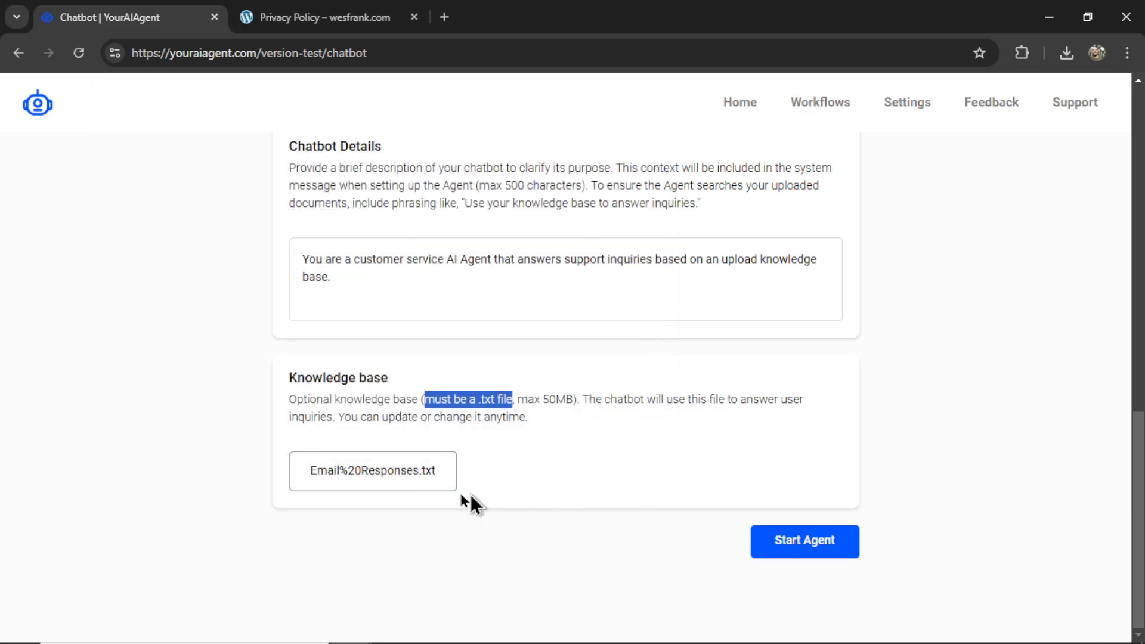
Step: Start the agent and copy its website embed code
{"action": "left_click", "coordinate": [823, 549]}
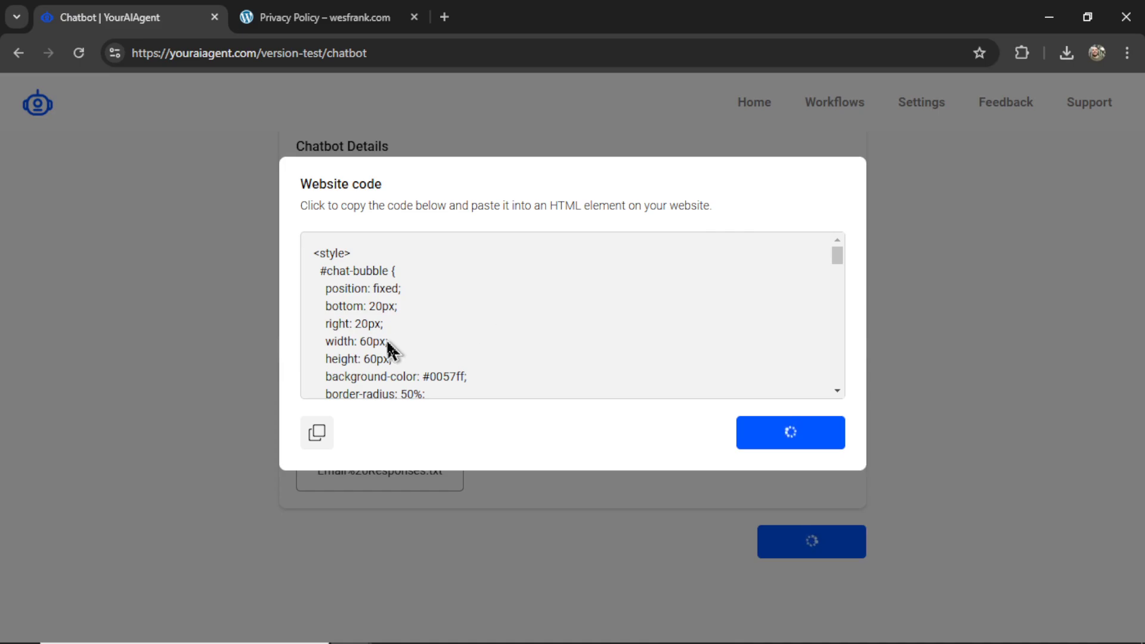
{"action": "left_click_drag", "start_coordinate": [314, 253], "coordinate": [471, 398]}
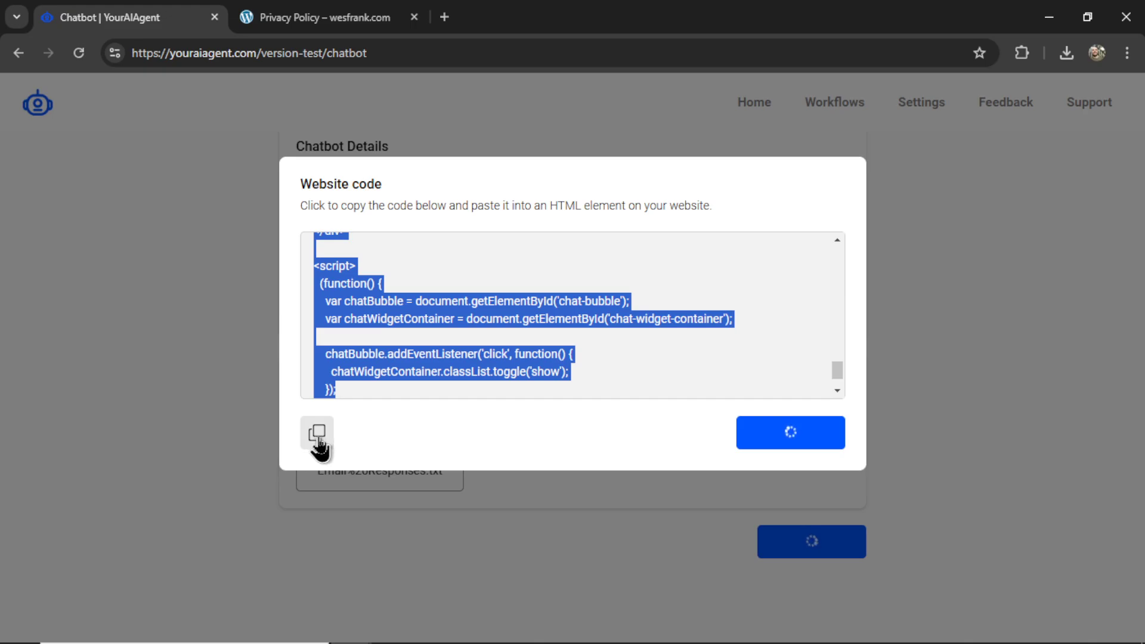
{"action": "left_click", "coordinate": [318, 439]}
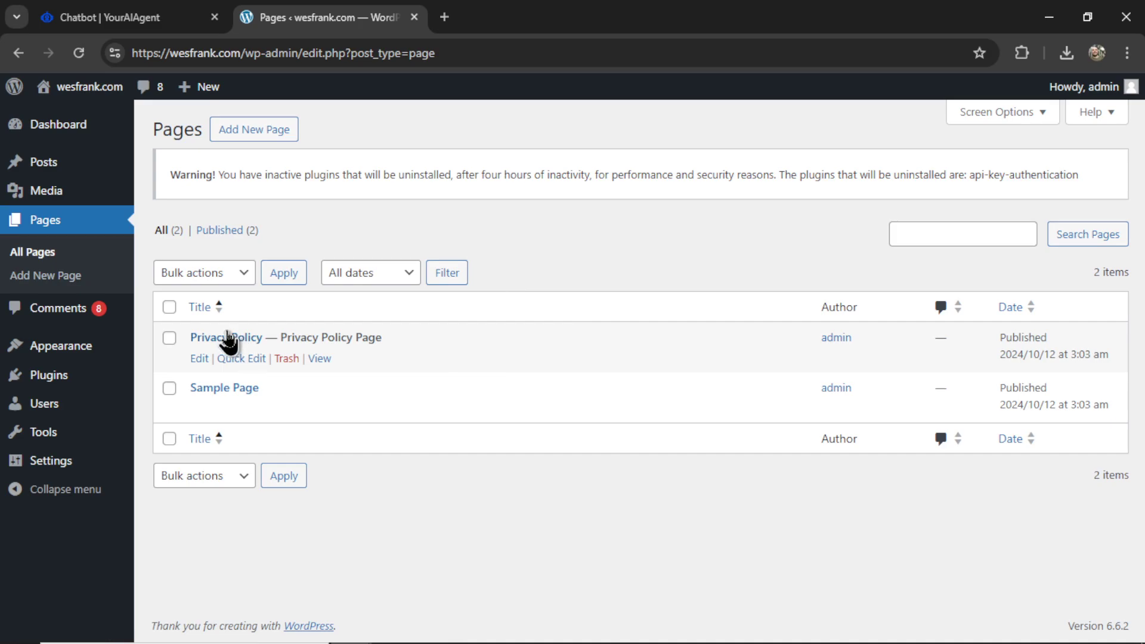
Step: Paste the chatbot code into a Custom HTML block on Privacy Policy, save, and test the bubble
{"action": "left_click", "coordinate": [199, 358]}
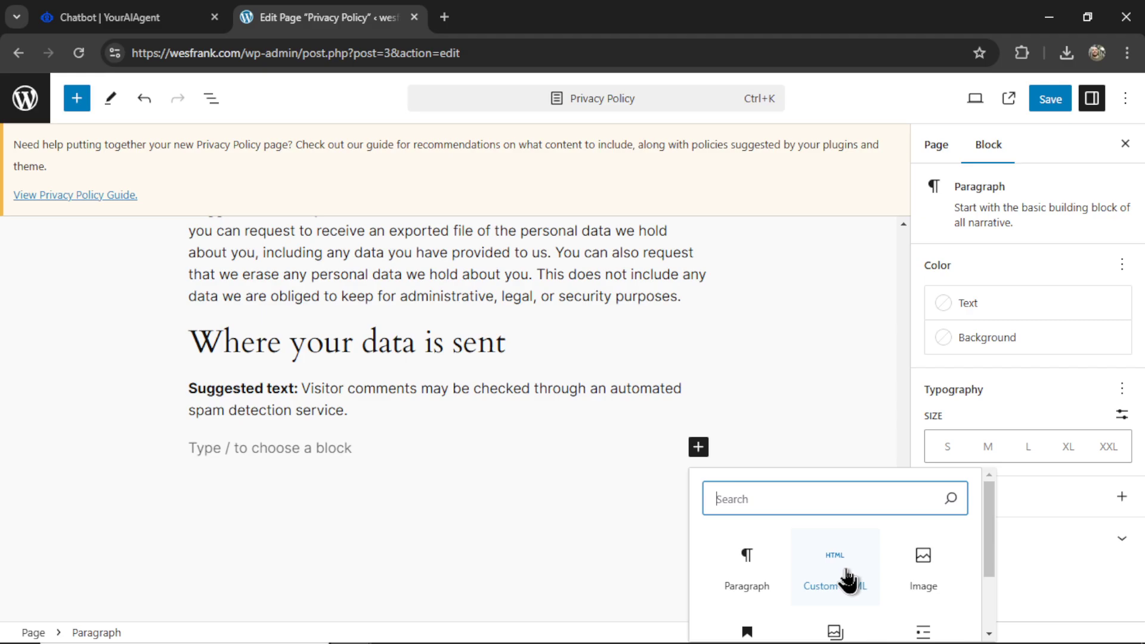
{"action": "left_click", "coordinate": [847, 581]}
{"action": "key", "text": "ctrl+v"}
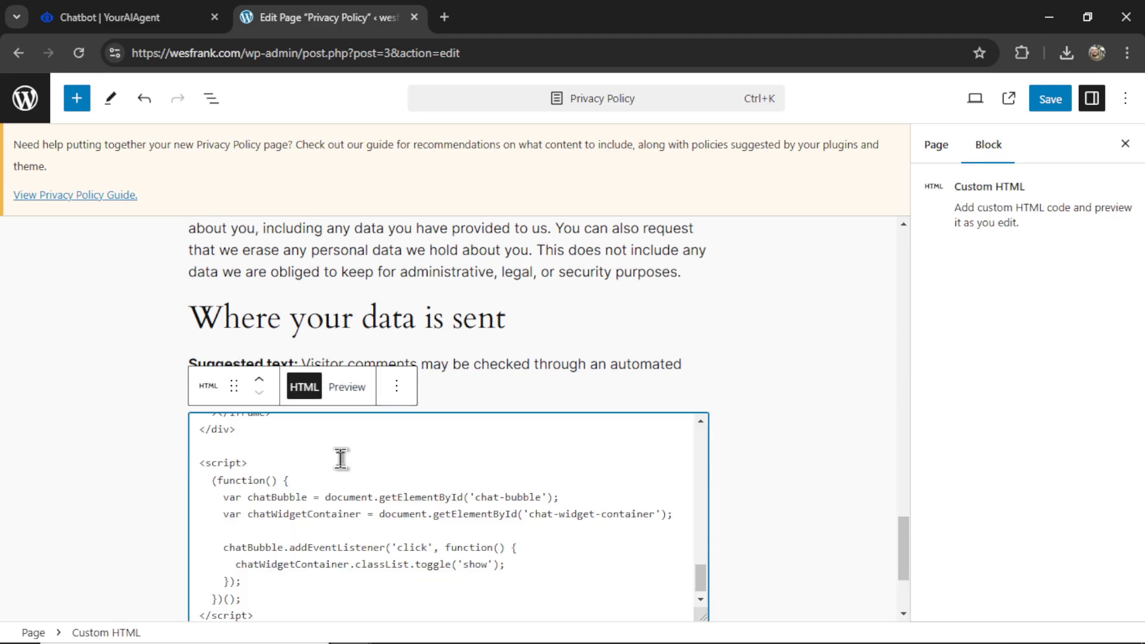
{"action": "left_click", "coordinate": [1048, 99]}
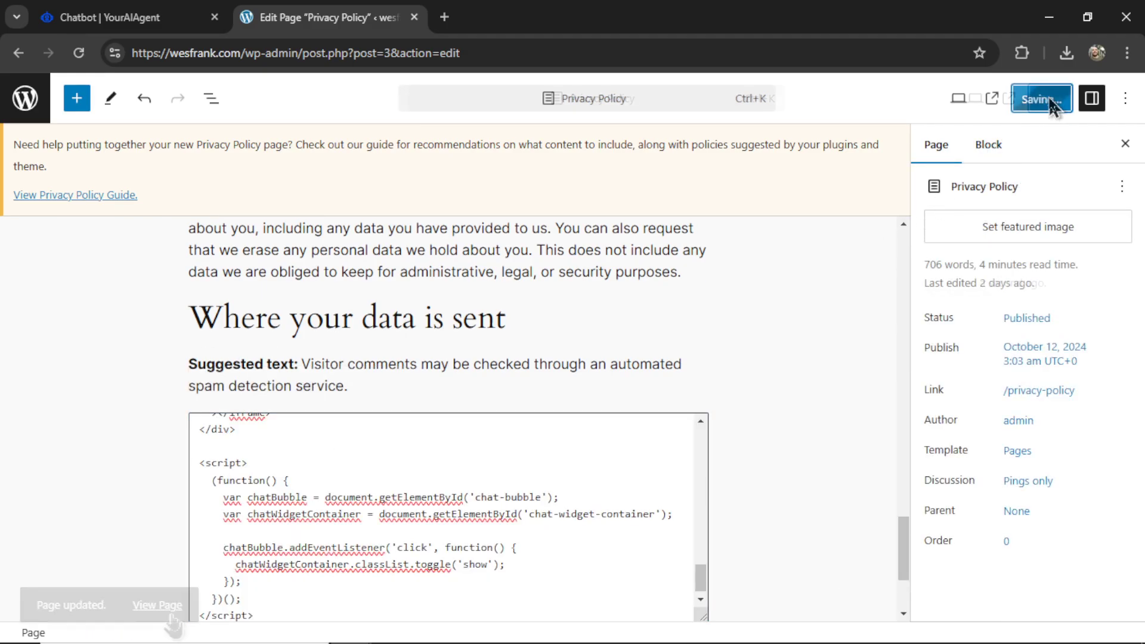
{"action": "left_click", "coordinate": [157, 605]}
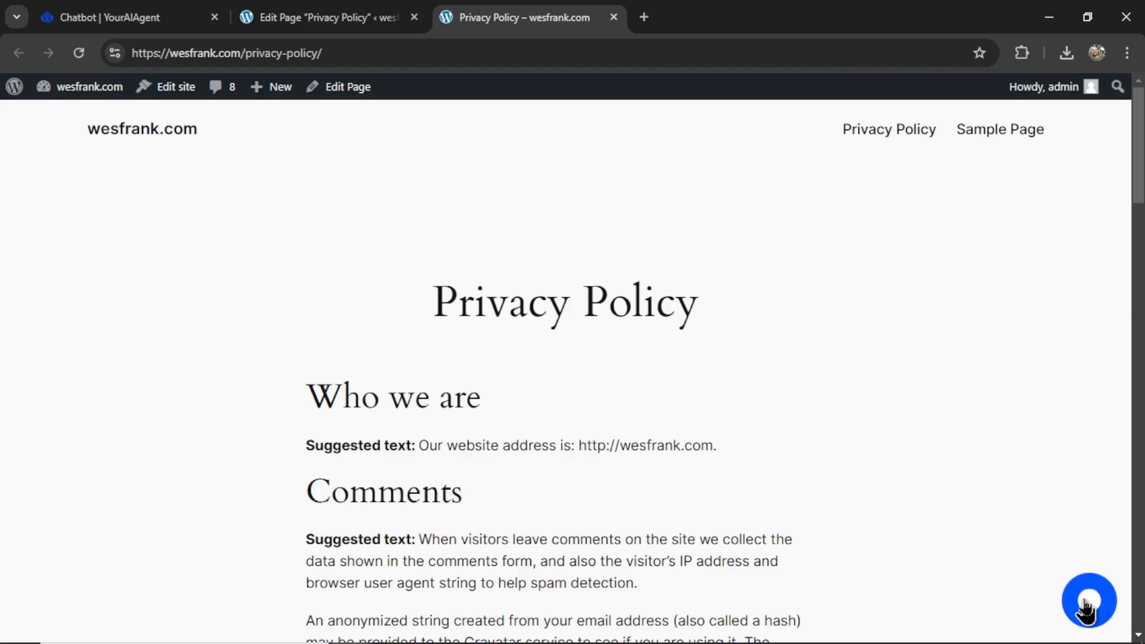
{"action": "left_click", "coordinate": [1086, 604]}
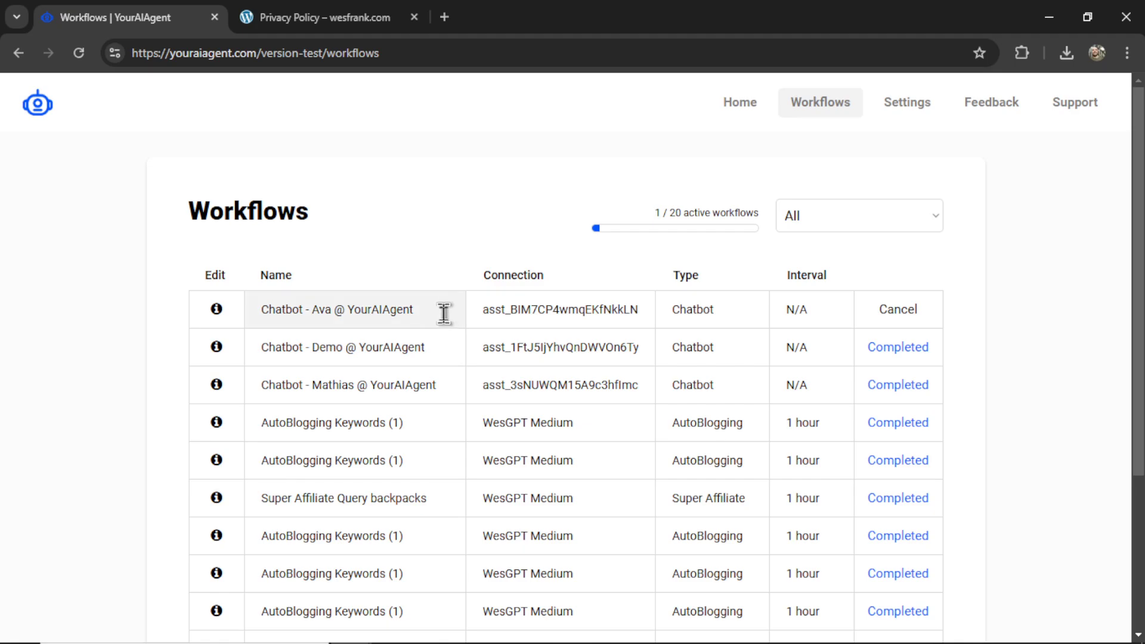
Step: Open the Chatbot - Ava workflow details and copy its website embed code
{"action": "left_click", "coordinate": [218, 316]}
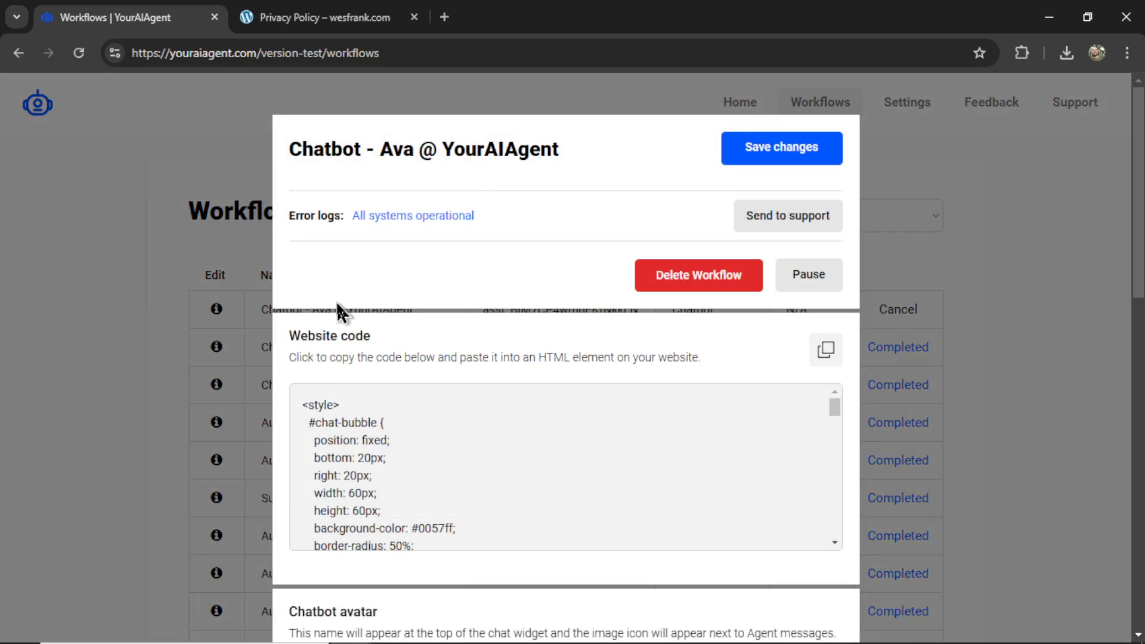
{"action": "scroll", "coordinate": [739, 376], "scroll_direction": "down", "scroll_amount": 2}
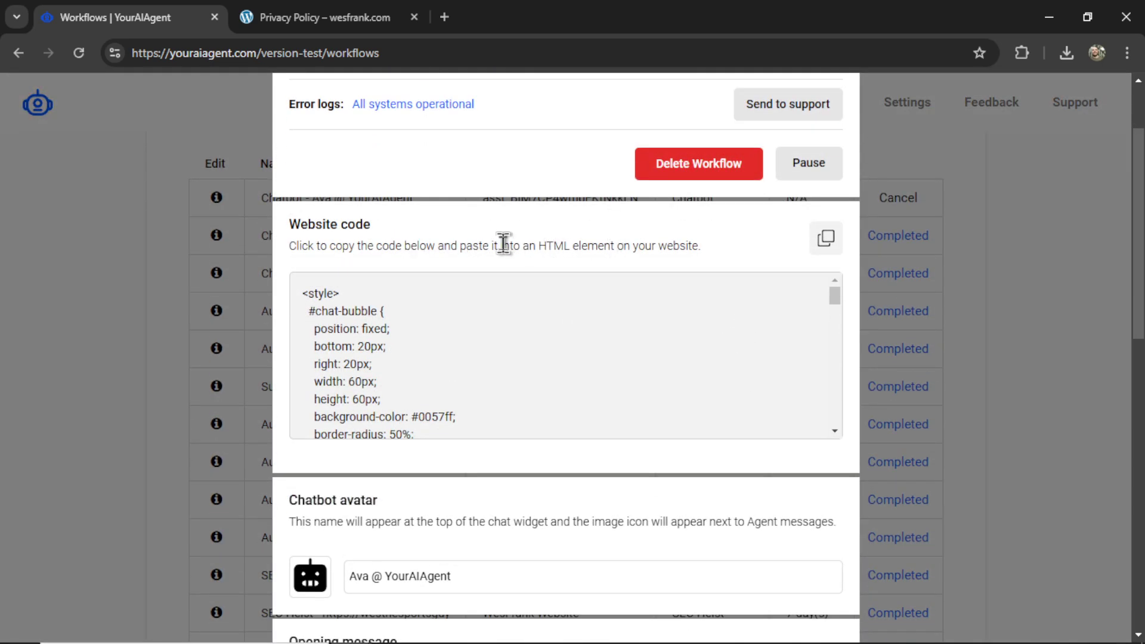
{"action": "left_click", "coordinate": [826, 246]}
Step: Review the remaining Ava workflow settings, then return to the Privacy Policy page
{"action": "scroll", "coordinate": [720, 422], "scroll_direction": "down", "scroll_amount": 5}
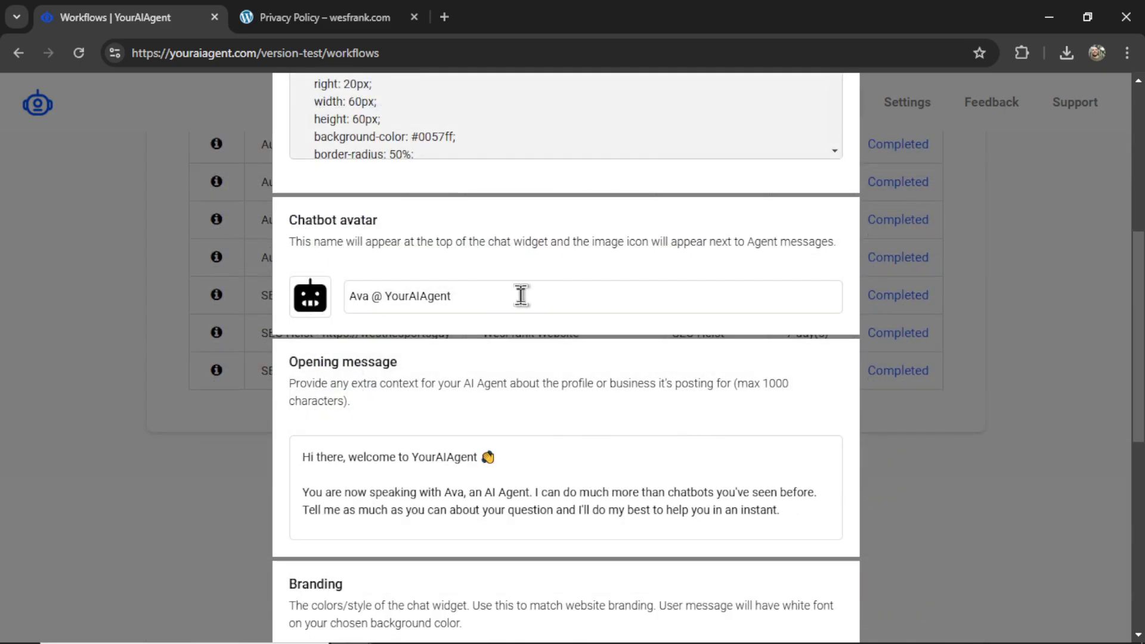
{"action": "scroll", "coordinate": [717, 409], "scroll_direction": "down", "scroll_amount": 2}
{"action": "scroll", "coordinate": [699, 371], "scroll_direction": "down", "scroll_amount": 3}
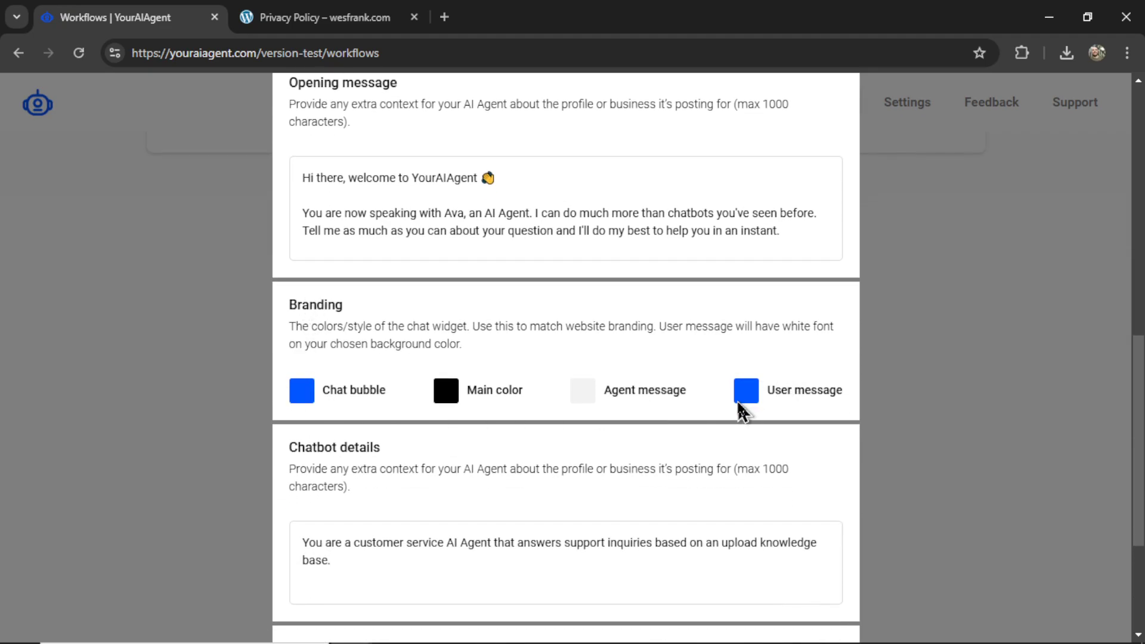
{"action": "scroll", "coordinate": [742, 409], "scroll_direction": "down", "scroll_amount": 3}
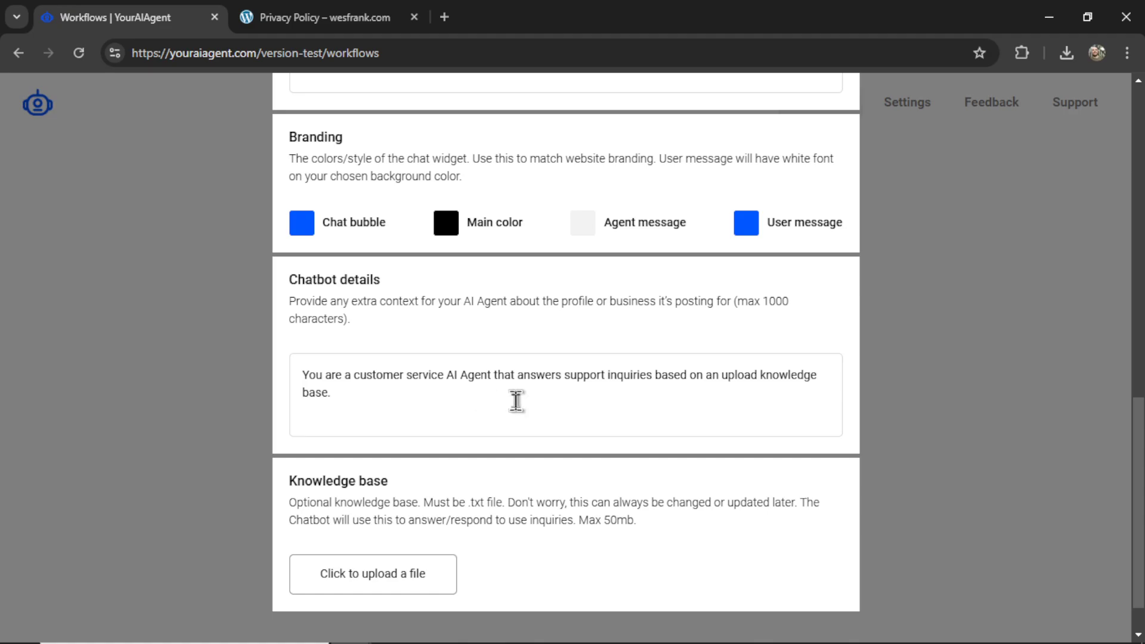
{"action": "scroll", "coordinate": [513, 429], "scroll_direction": "down", "scroll_amount": 1}
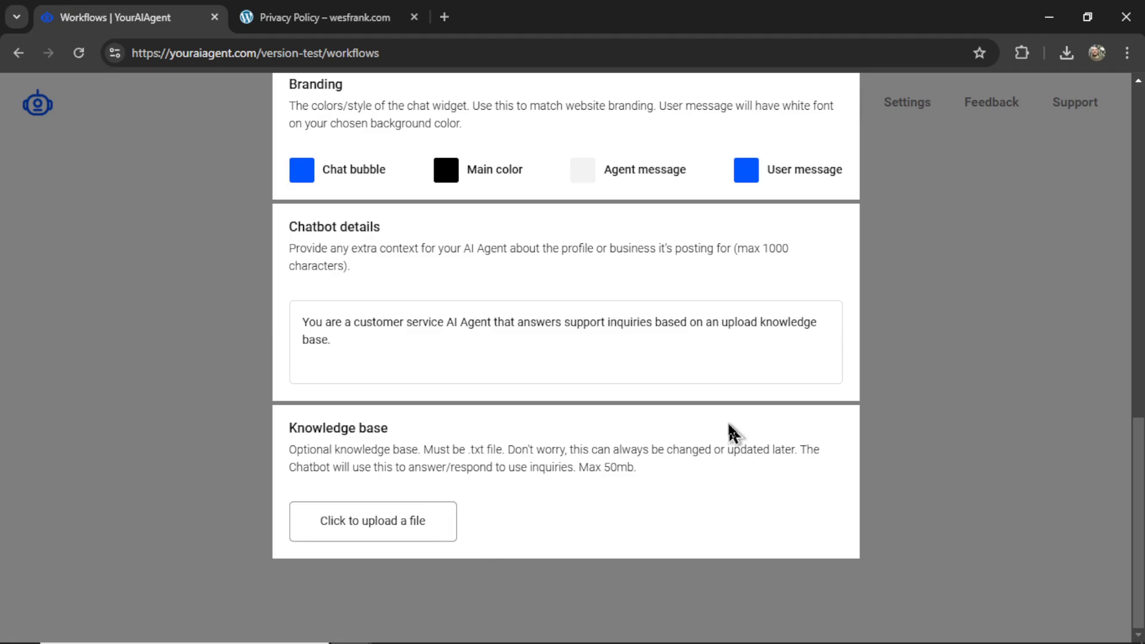
{"action": "scroll", "coordinate": [689, 383], "scroll_direction": "up", "scroll_amount": 9}
{"action": "scroll", "coordinate": [688, 387], "scroll_direction": "up", "scroll_amount": 7}
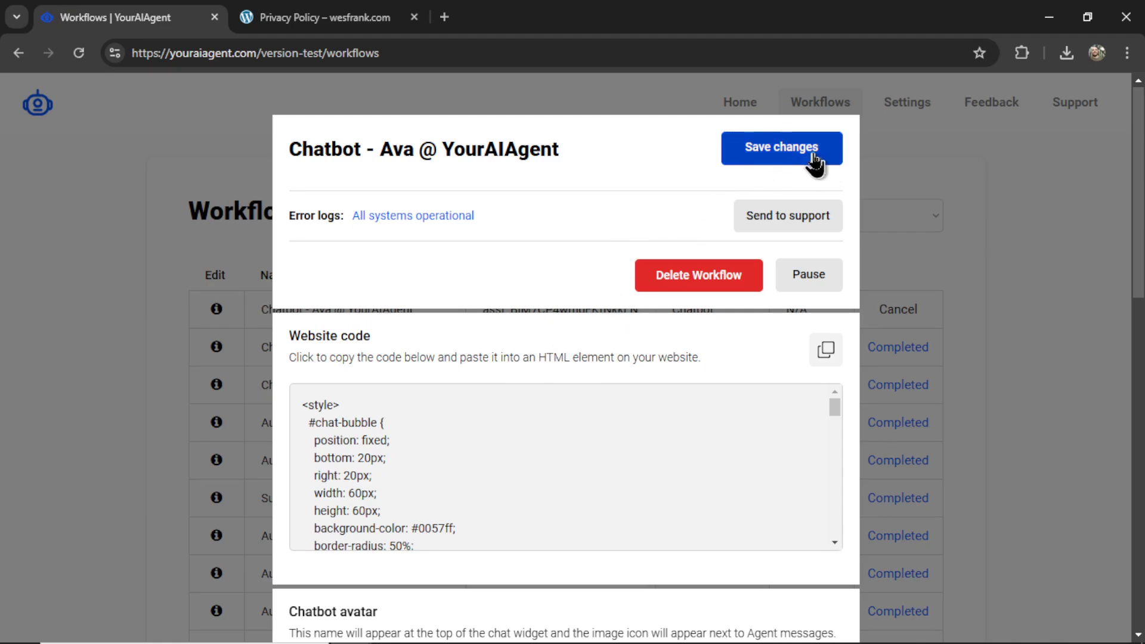
{"action": "scroll", "coordinate": [690, 583], "scroll_direction": "down", "scroll_amount": 7}
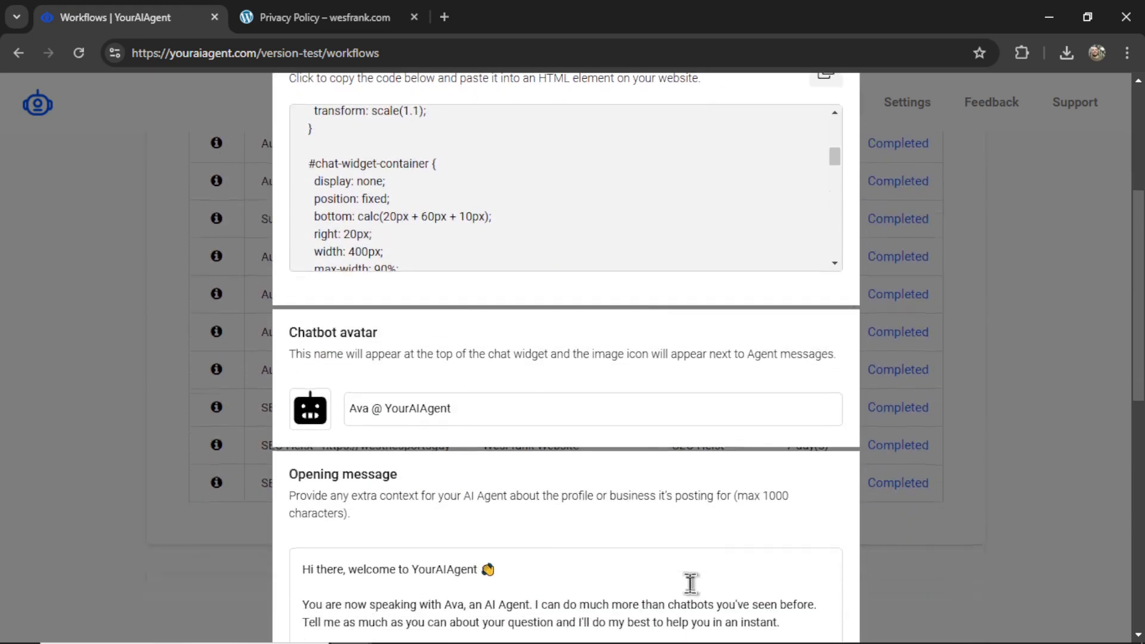
{"action": "scroll", "coordinate": [690, 475], "scroll_direction": "up", "scroll_amount": 3}
{"action": "left_click", "coordinate": [693, 408]}
{"action": "scroll", "coordinate": [692, 411], "scroll_direction": "up", "scroll_amount": 4}
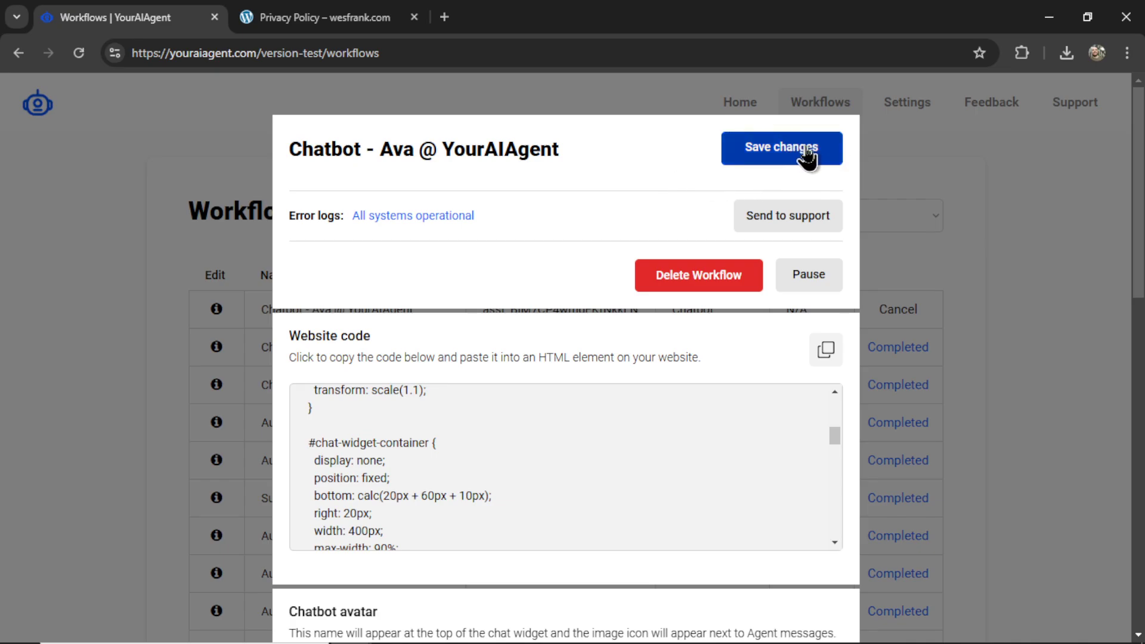
{"action": "key", "text": "ctrl+Tab"}
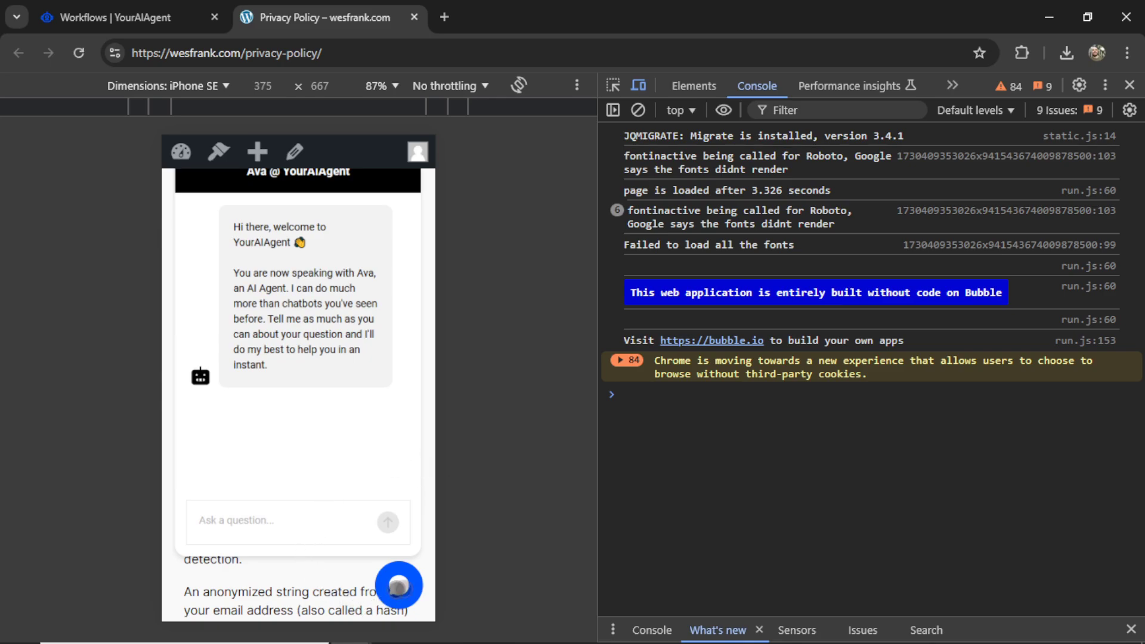
Step: Close and reopen the Ava chat panel in the iPhone SE mobile preview
{"action": "left_click", "coordinate": [401, 587]}
{"action": "left_click", "coordinate": [407, 589]}
Step: Close the Privacy Policy page together with DevTools
{"action": "key", "text": "ctrl+w"}
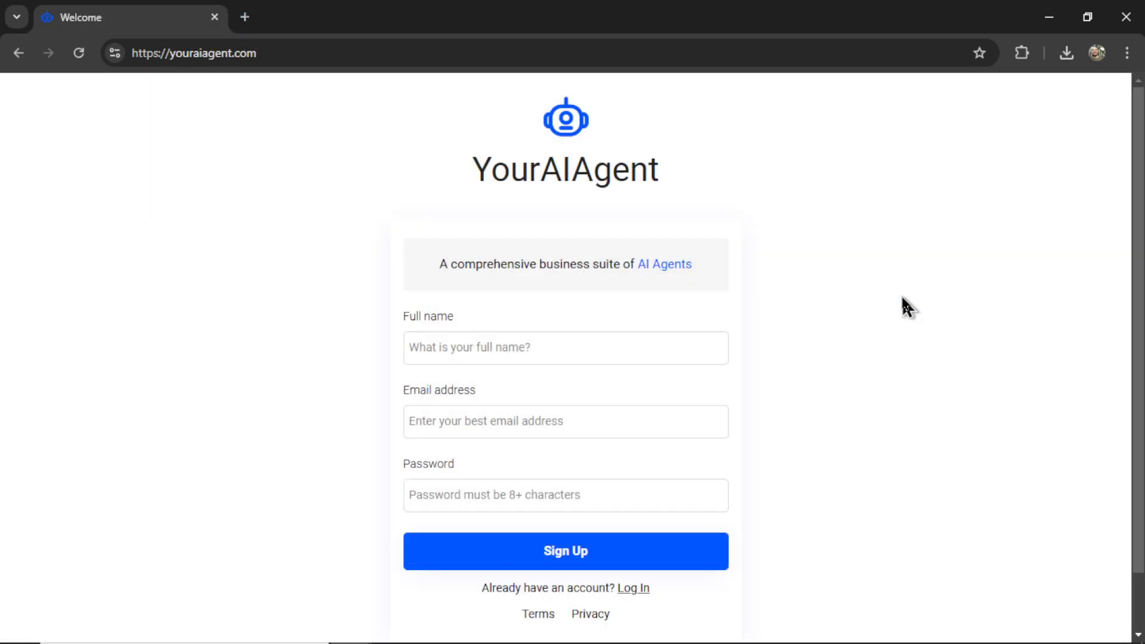